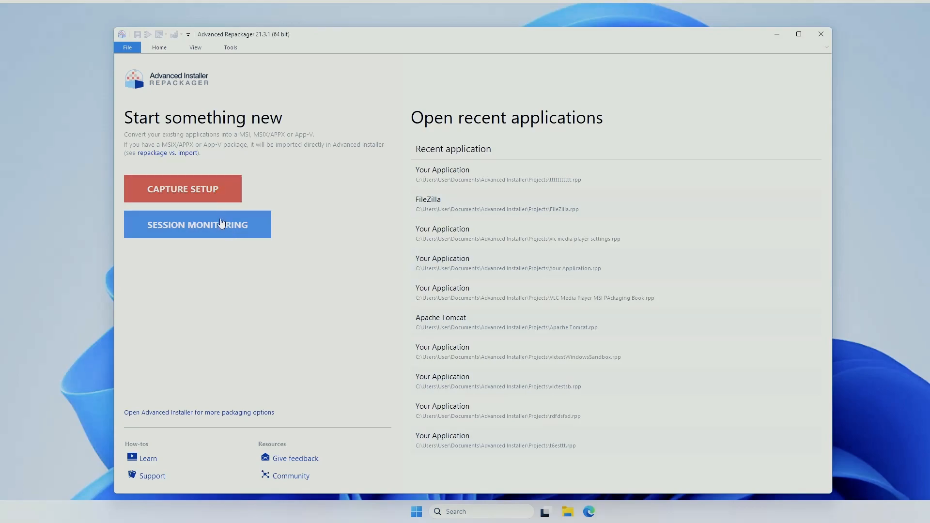
Step: Create a Session Monitoring project, close the already running Windows Sandbox and start the capture in a sandbox
left_click(221, 224)
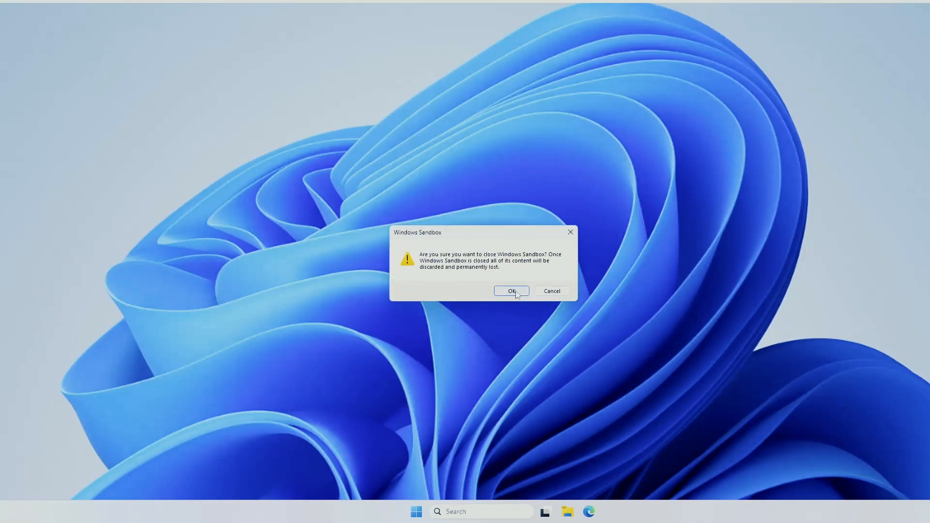
left_click(514, 291)
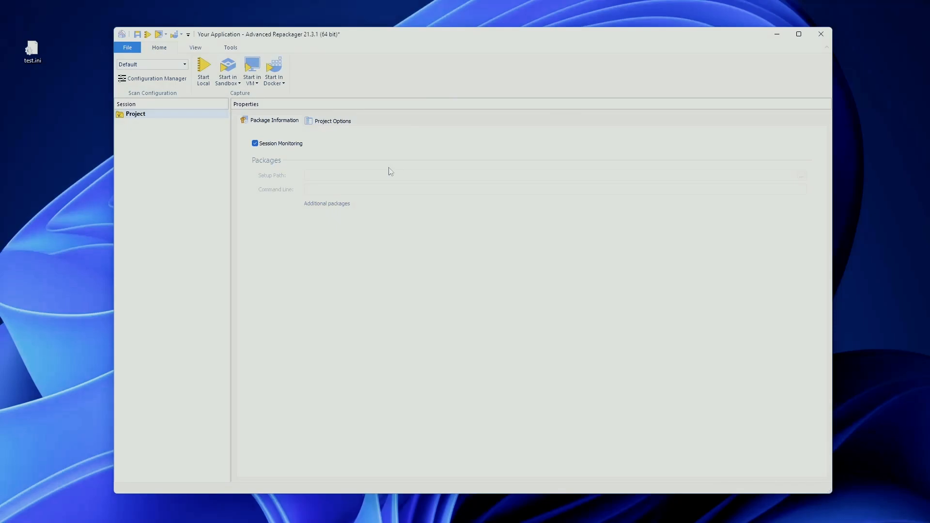
left_click(230, 69)
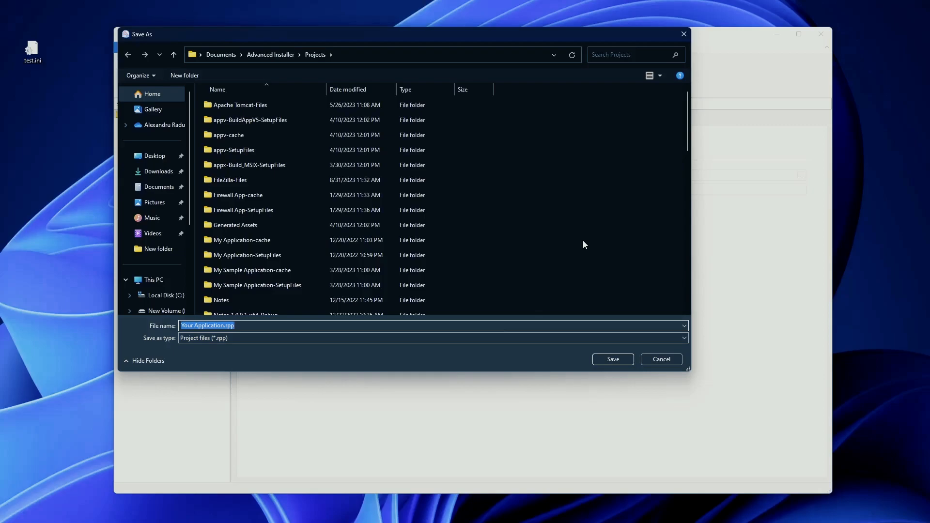
Step: Save the project as "vlcx media player settings capture" and ignore the target machine state issues
type("vlcx media player setting")
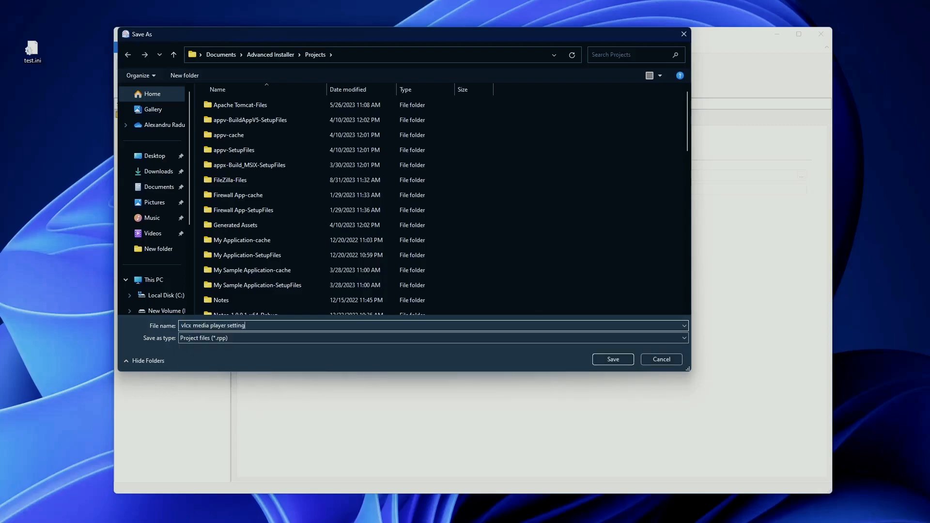
type("s capgt")
type("re")
key("Return")
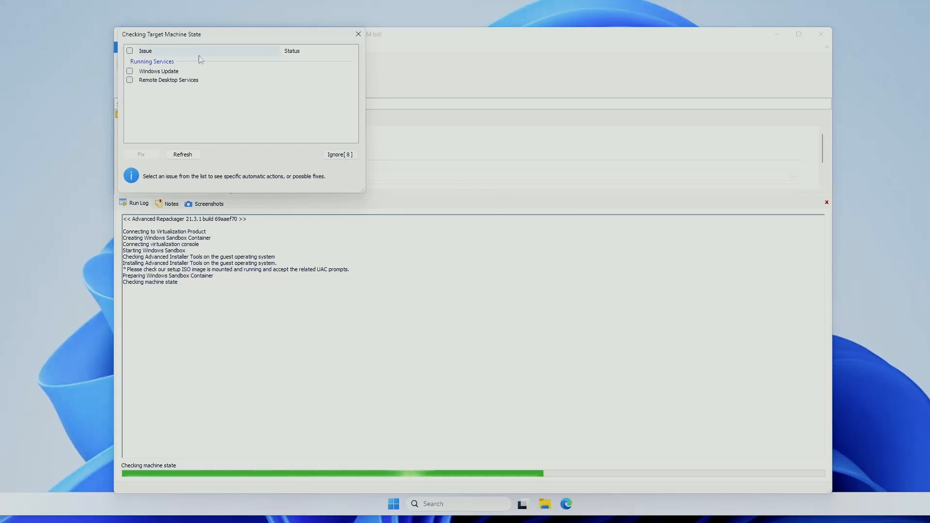
left_click(340, 154)
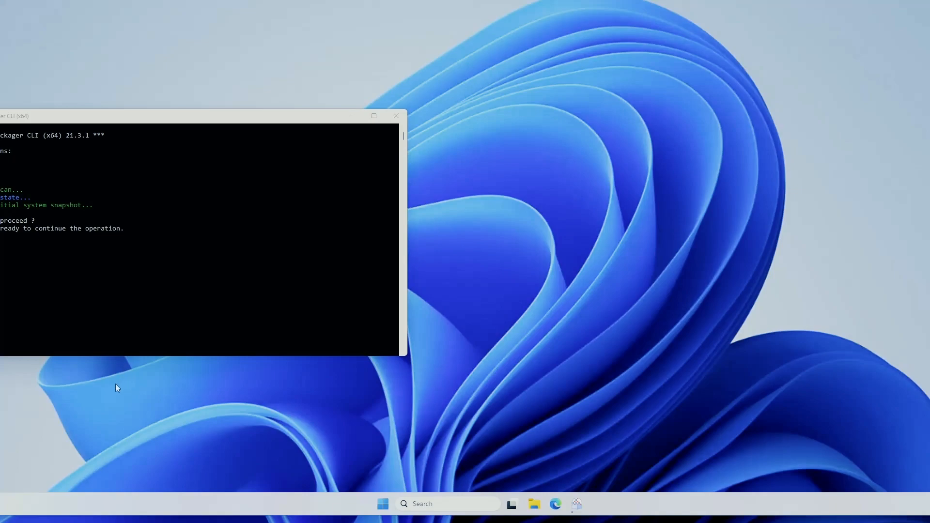
Step: In Edge inside the sandbox, search for vlc media player and download the VLC 3.0.20 installer from the VideoLAN site
left_click(106, 118)
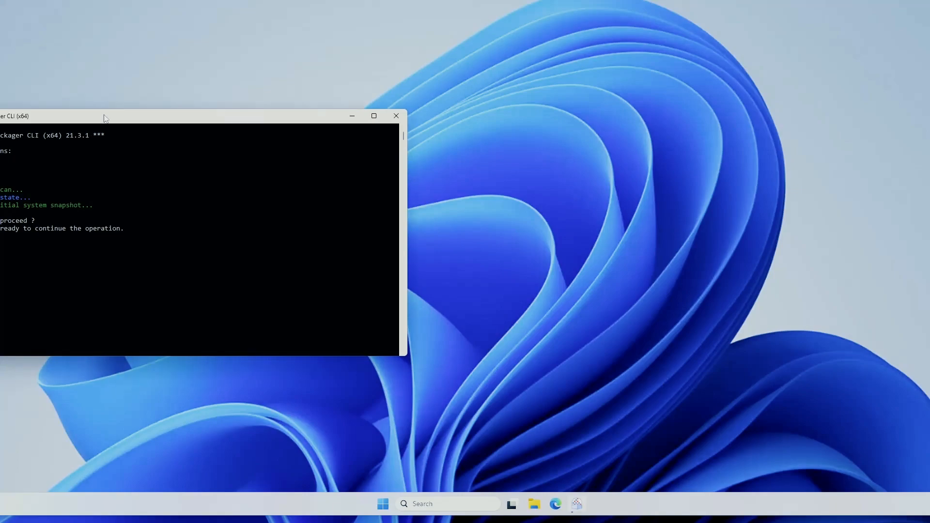
left_click(555, 505)
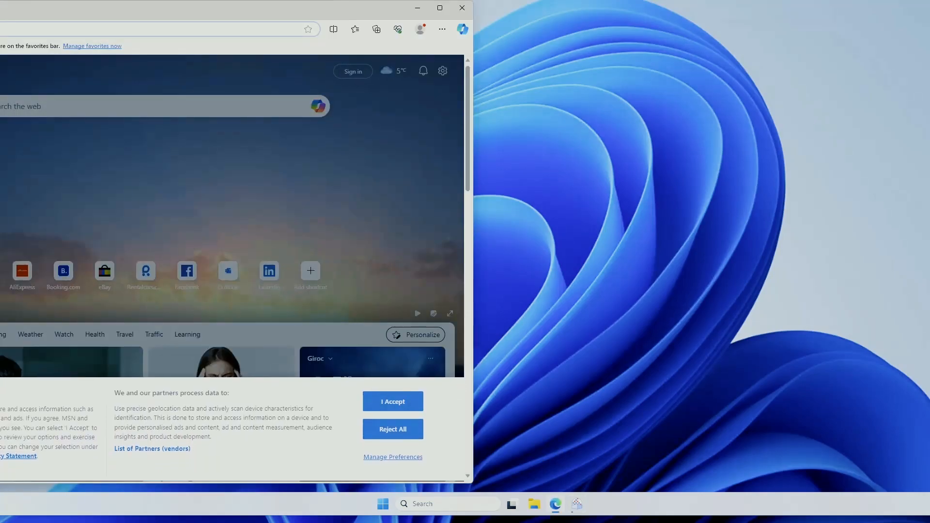
type("g")
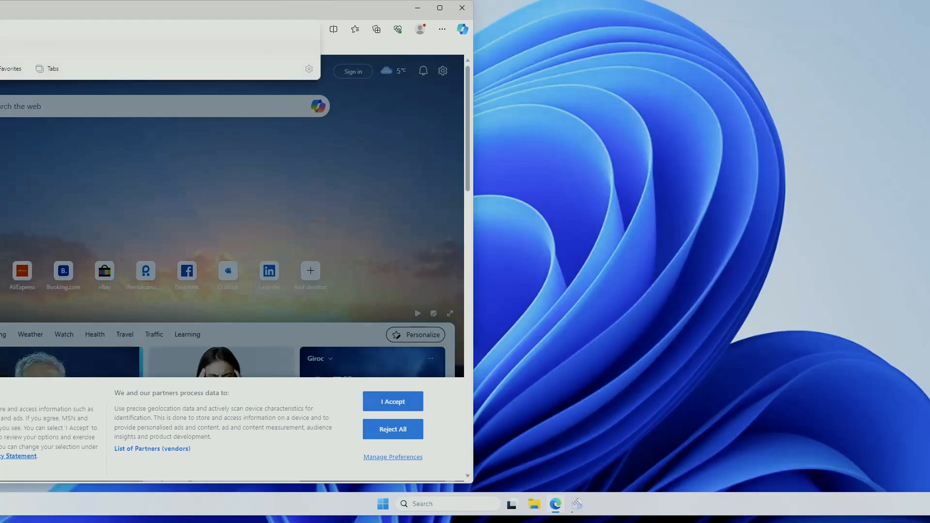
key("Return")
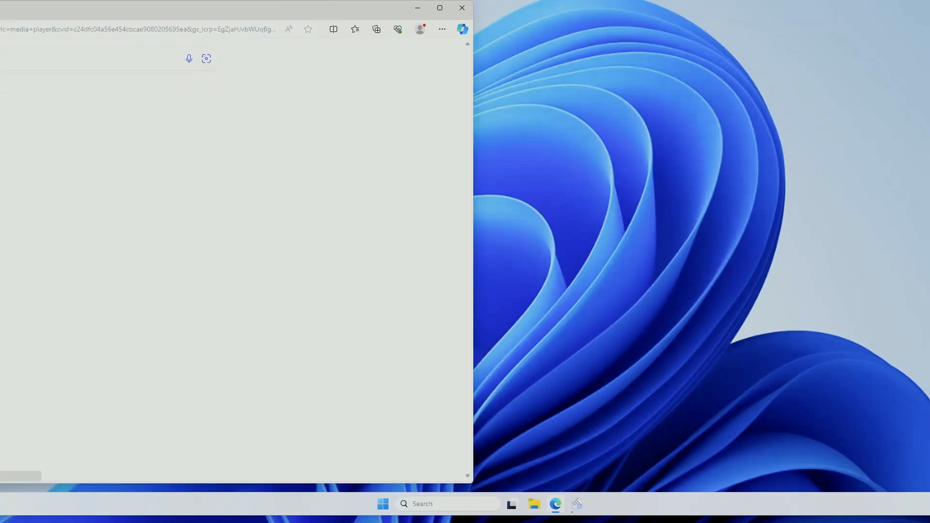
left_click(80, 324)
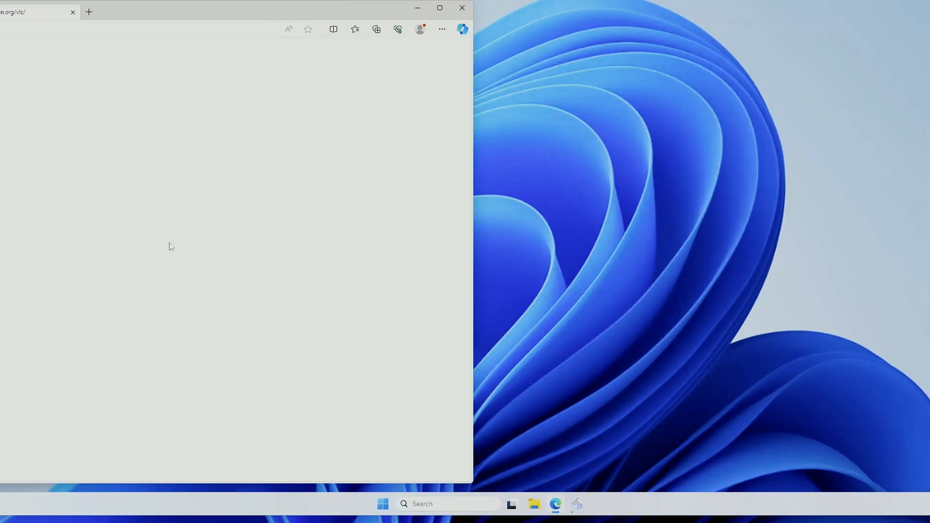
left_click(182, 206)
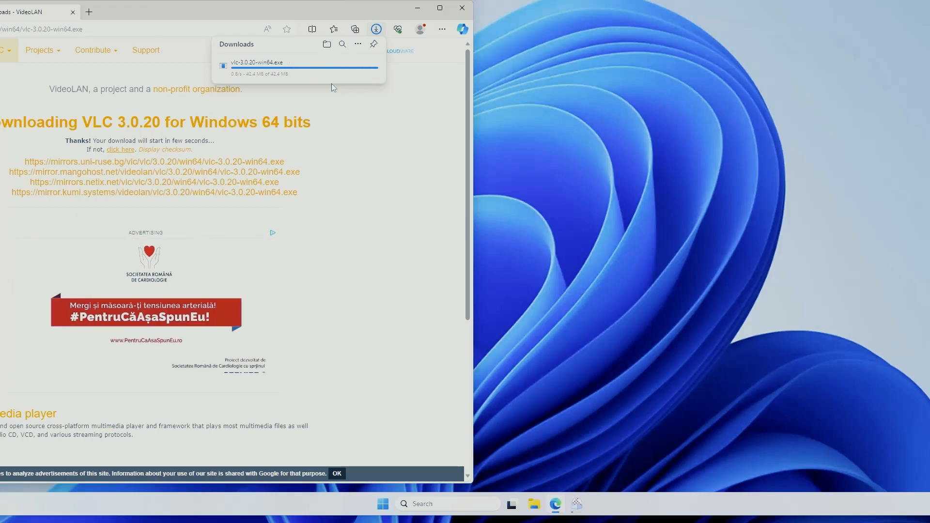
Step: Run the downloaded vlc-3.0.20-win64 installer in English and install VLC media player with the default options
left_click(345, 68)
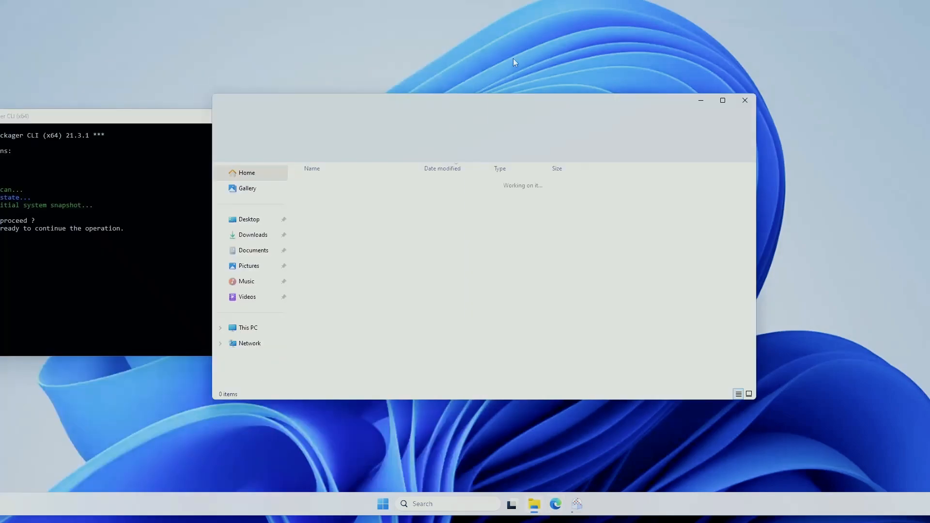
double_click(361, 198)
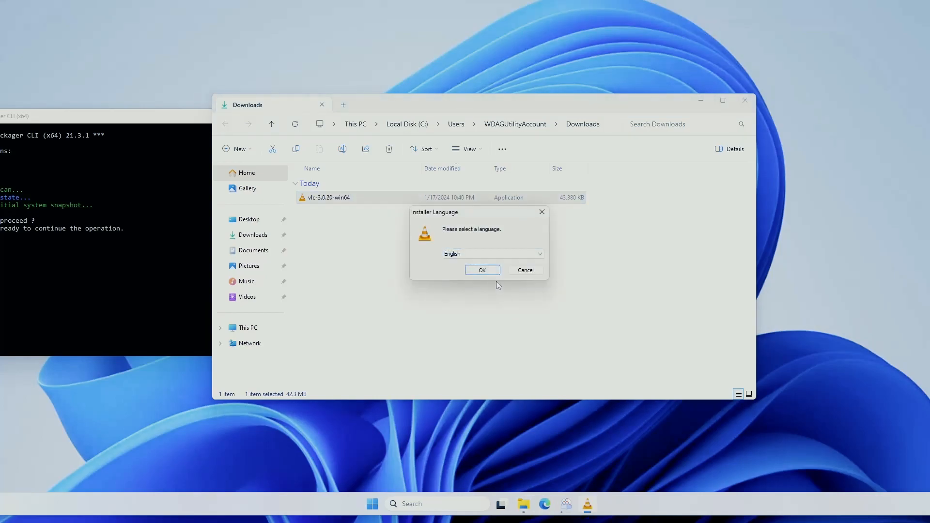
key("Return")
left_click(535, 326)
left_click(534, 326)
left_click(535, 325)
left_click(534, 326)
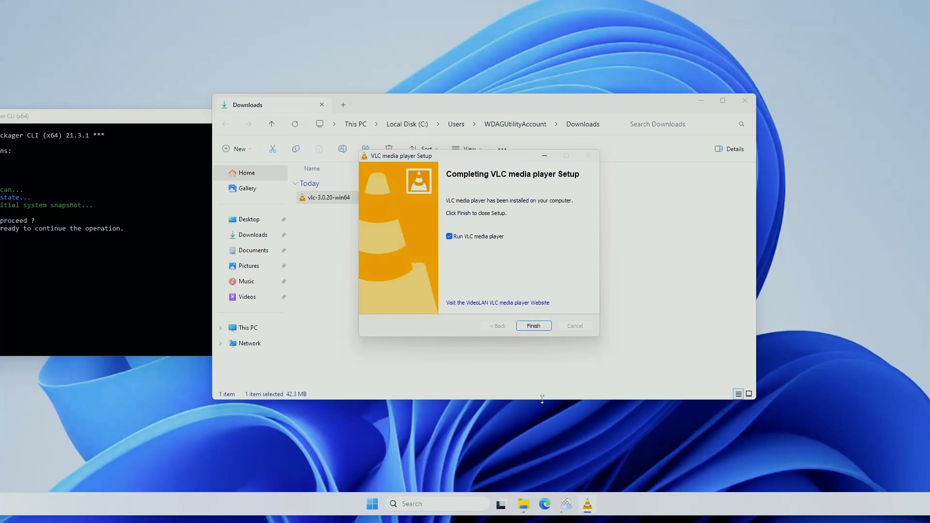
Step: Proceed with the system change capture in the Repackager console, and finish the VLC setup with Run VLC media player enabled
left_click(94, 121)
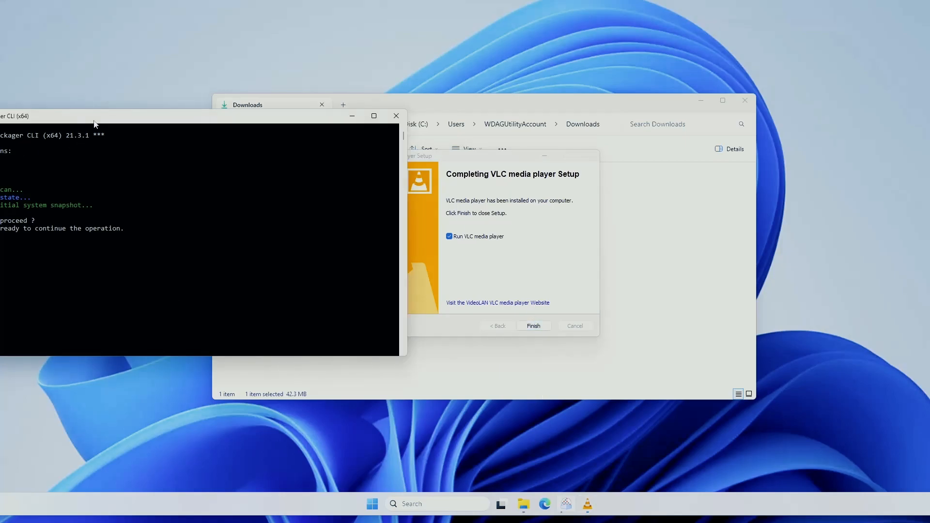
key("Return")
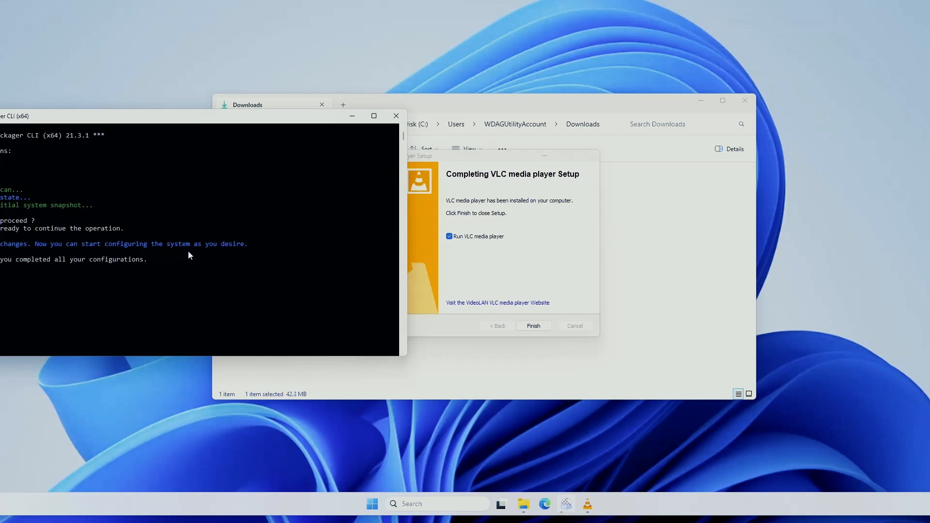
left_click(505, 178)
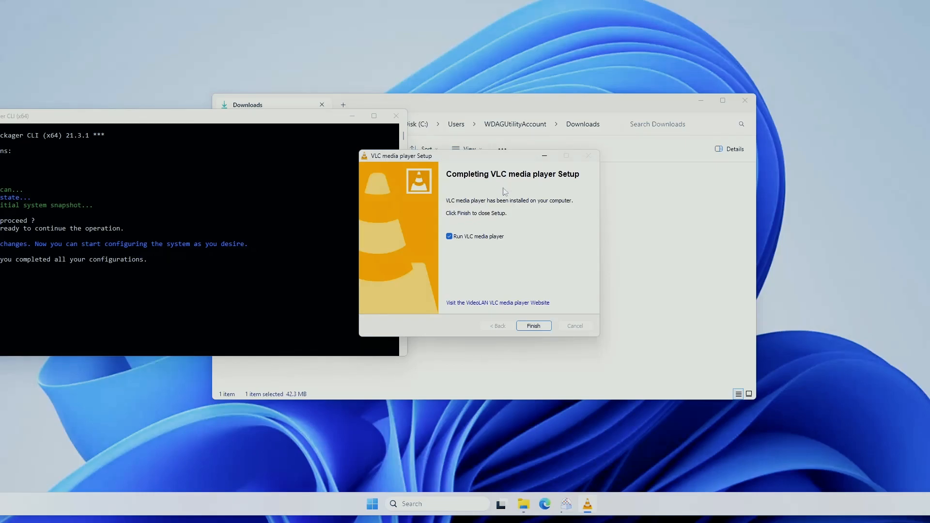
left_click(540, 328)
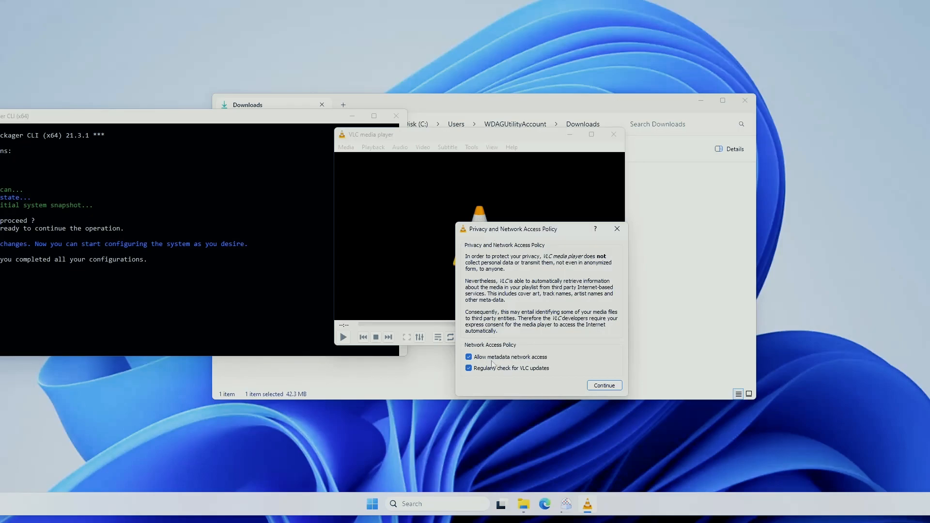
Step: Turn off metadata network access and regular update checks in VLC's Privacy and Network Access Policy
left_click(482, 359)
left_click(494, 369)
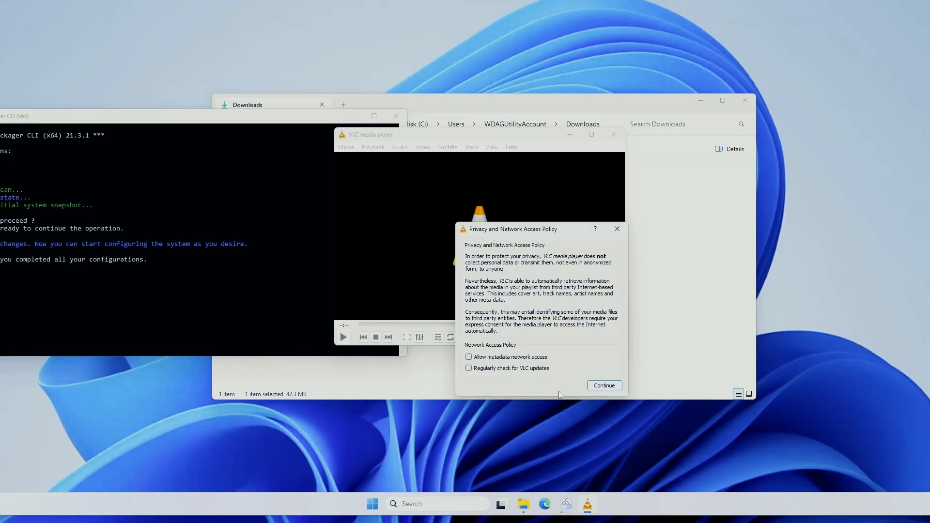
left_click(603, 386)
Step: In VLC's preferences, disable Resize interface to video size, enable Allow only one instance and Display playlist tree, save, and close VLC
left_click(473, 148)
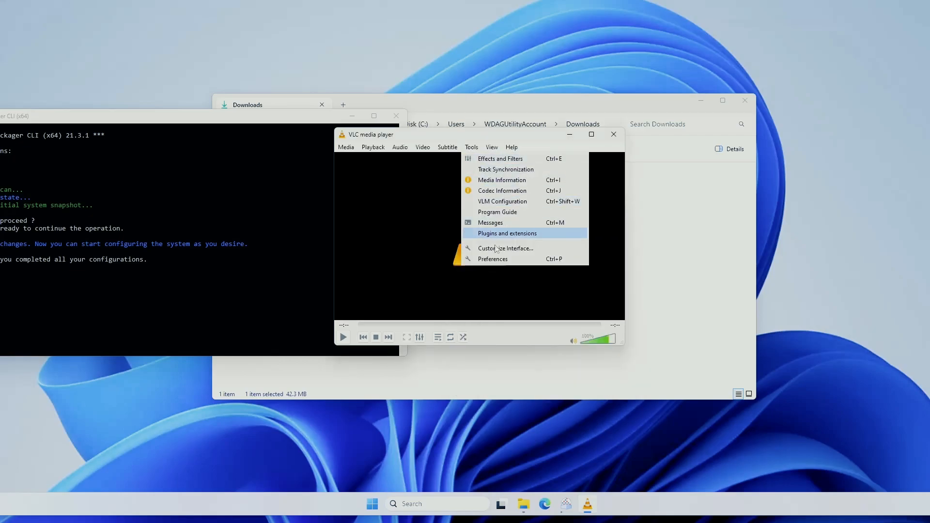
left_click(501, 265)
left_click(517, 218)
left_click(329, 294)
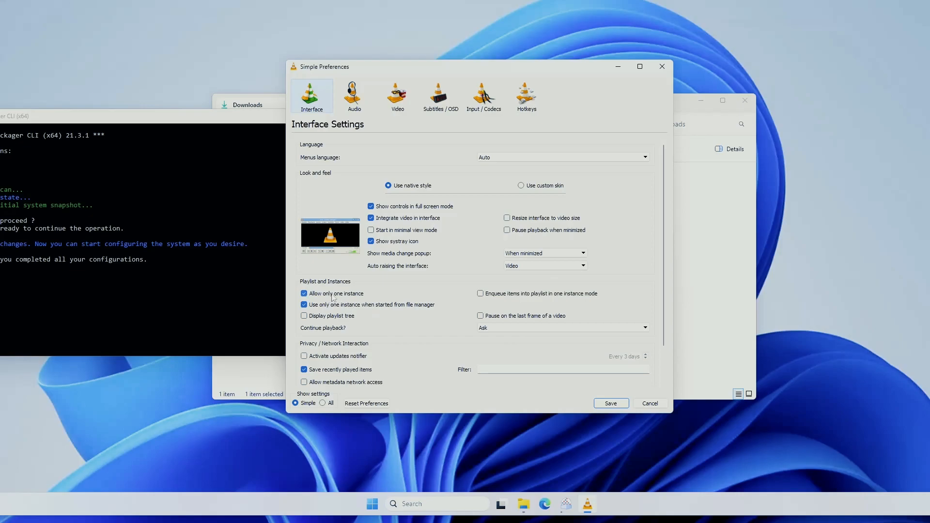
left_click(304, 316)
left_click(609, 406)
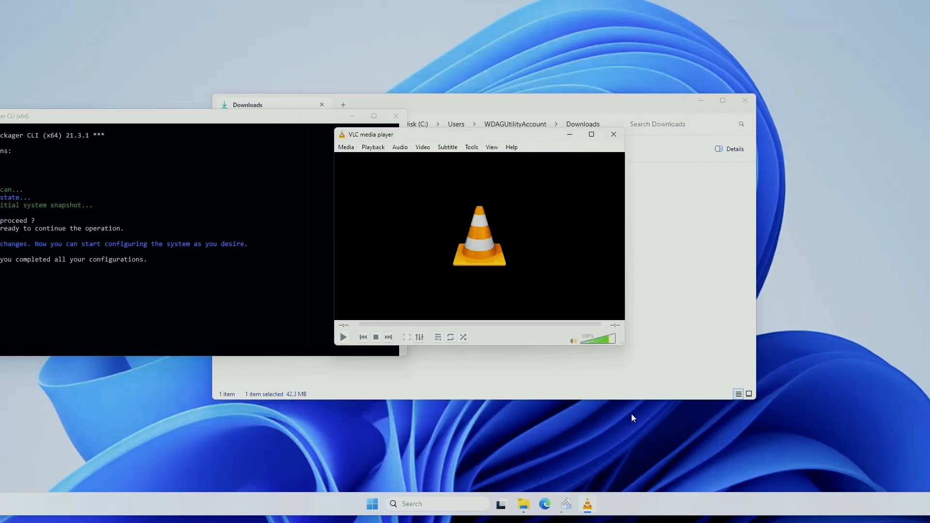
left_click(613, 134)
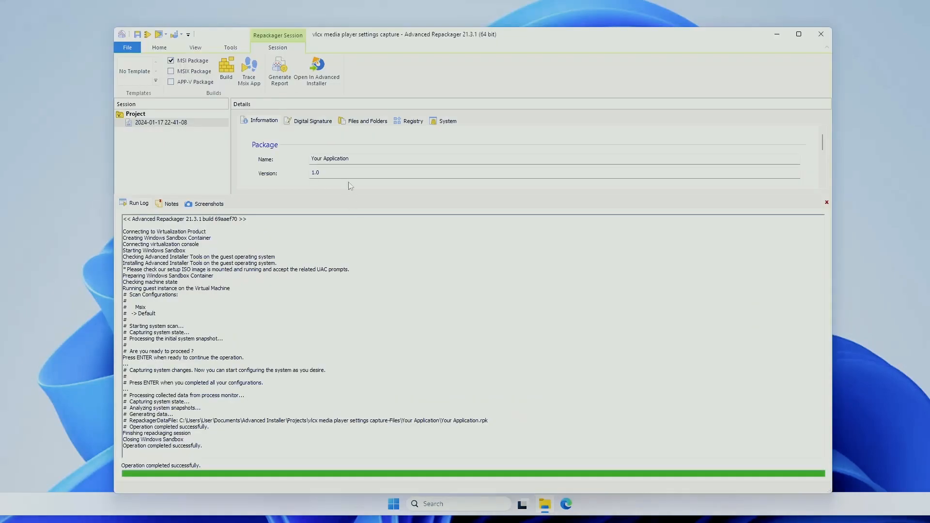
Step: Examine the captured files in the vlc folder under AppDataFolder in the session's Files and Folders
left_click(826, 202)
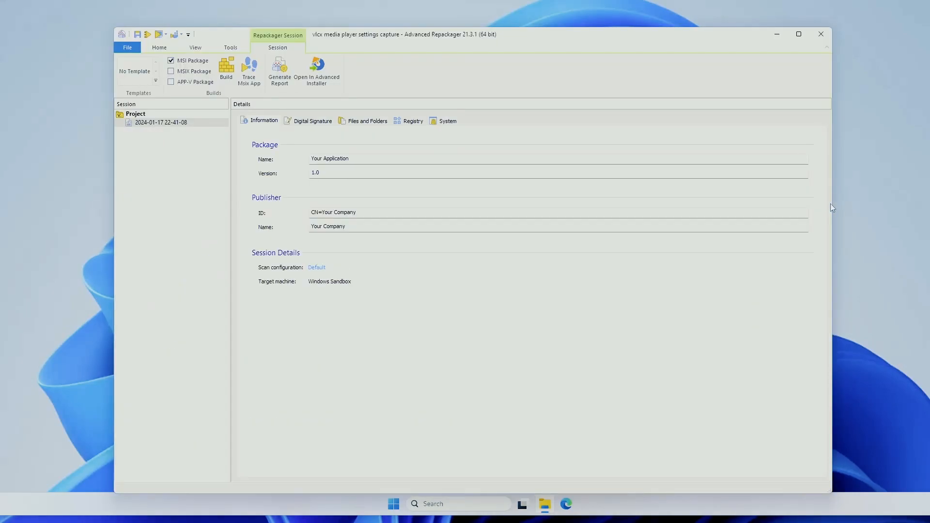
left_click(352, 122)
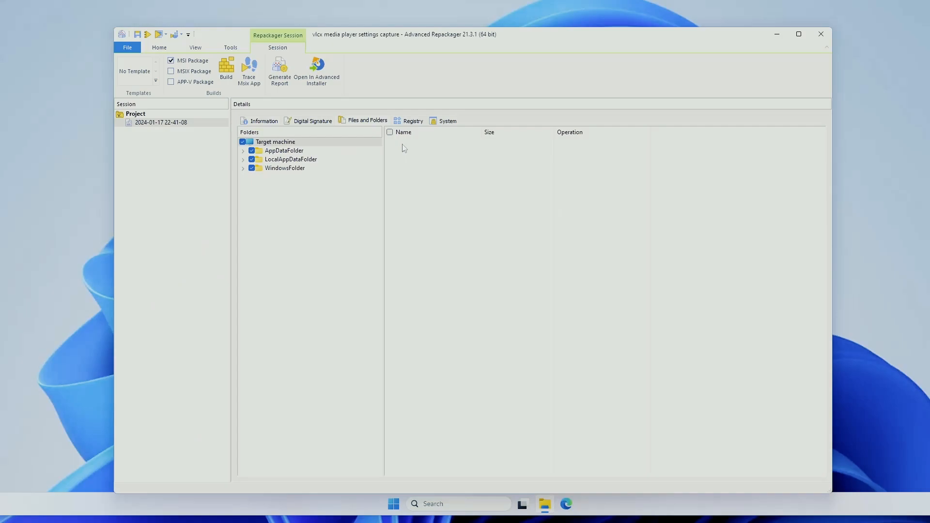
left_click(179, 168)
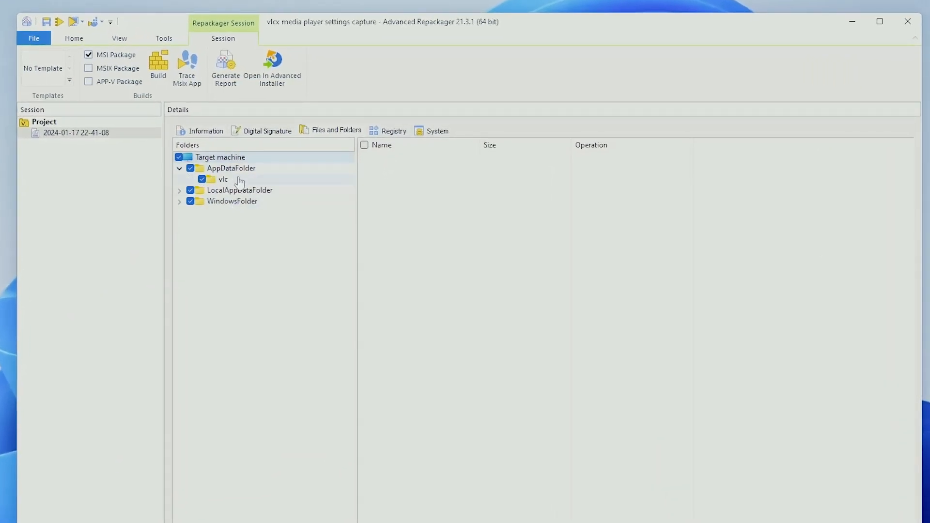
left_click(231, 180)
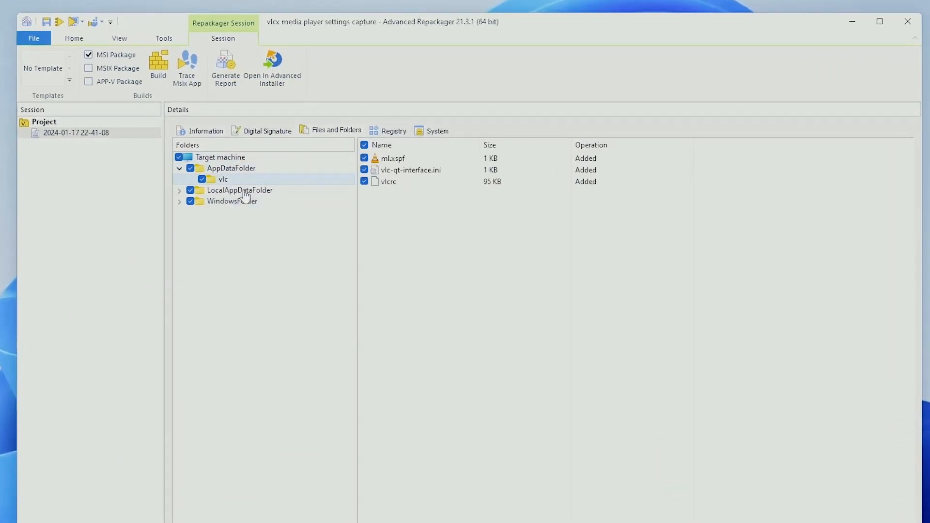
mouse_move(478, 146)
left_mouse_down()
mouse_move(498, 145)
mouse_move(480, 147)
left_mouse_up()
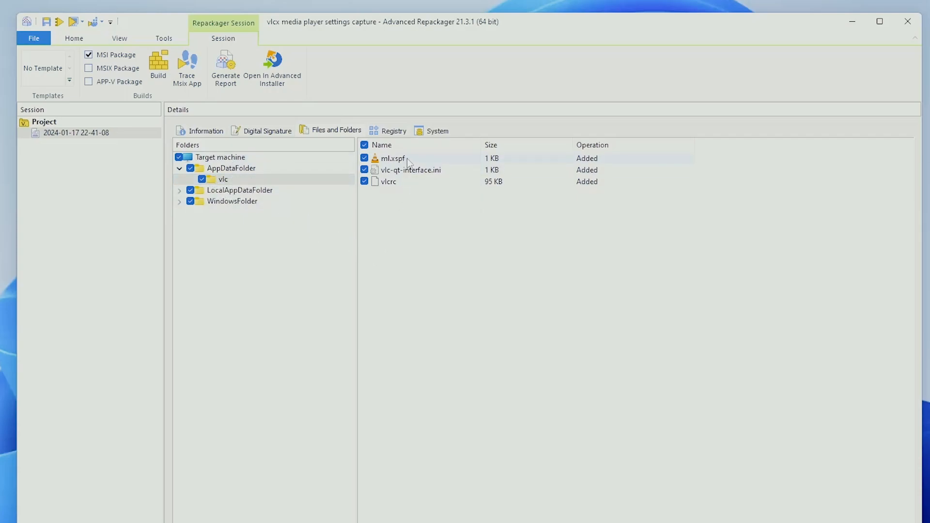
left_click(407, 186)
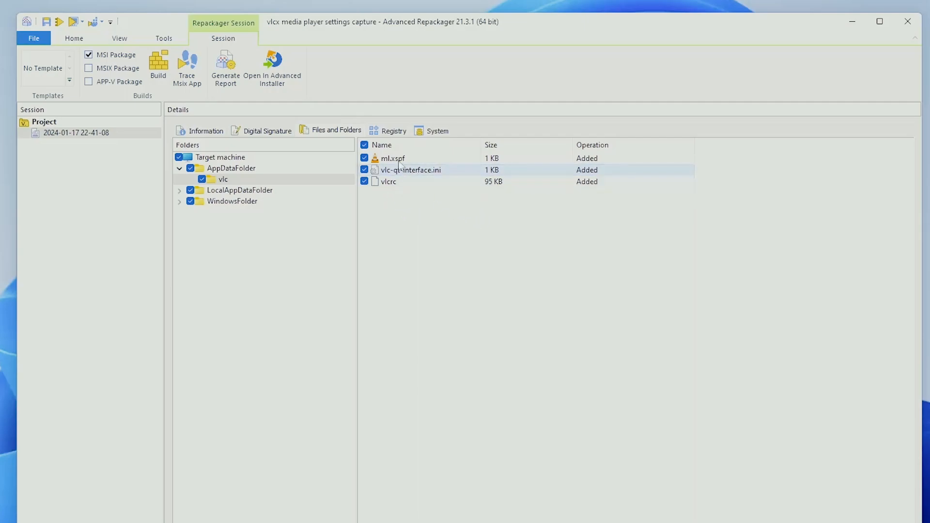
left_click(426, 162)
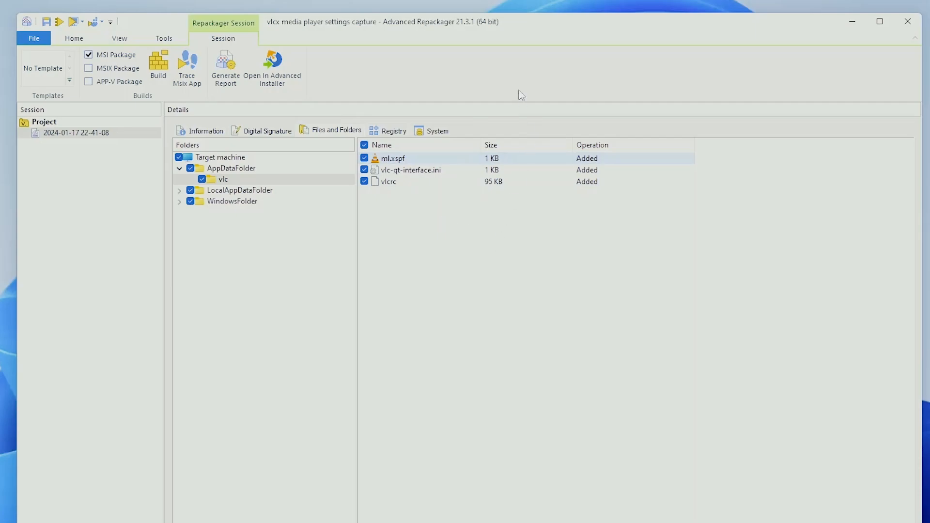
Step: Switch to File Explorer in the sandbox and open the vlc folder inside %appdata%
left_click_drag(534, 35, 529, 16)
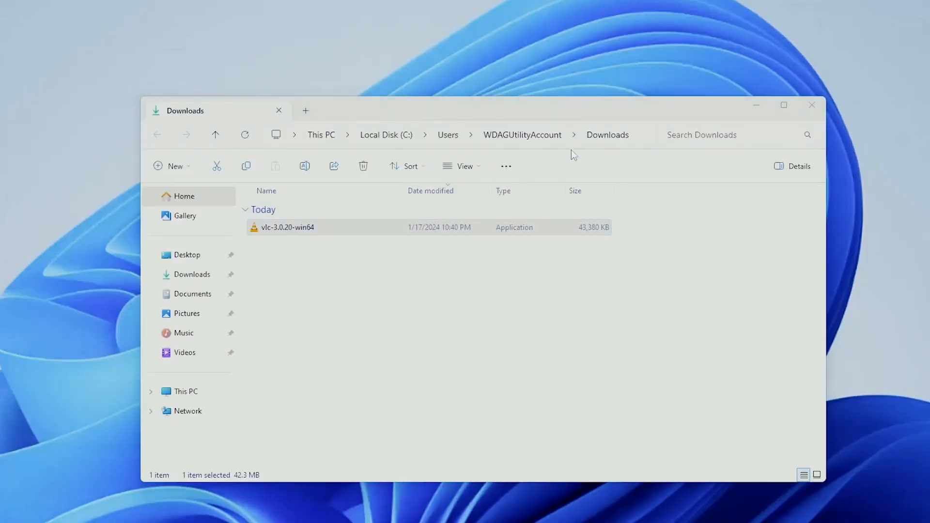
key("alt+d")
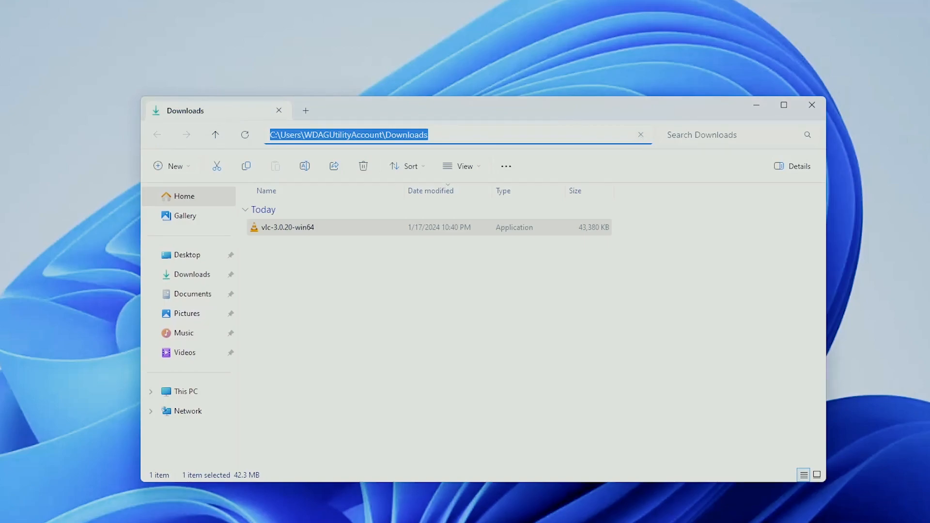
type("%appdata%")
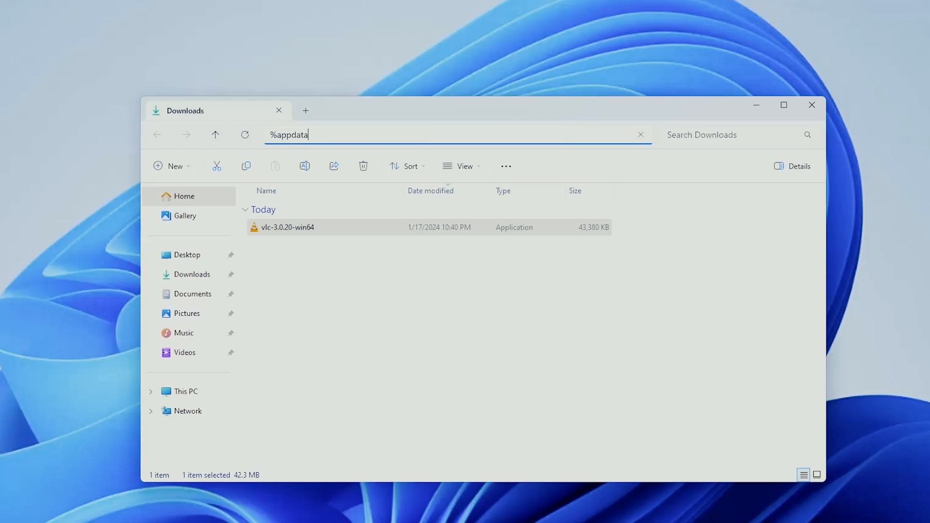
key("Return")
double_click(272, 251)
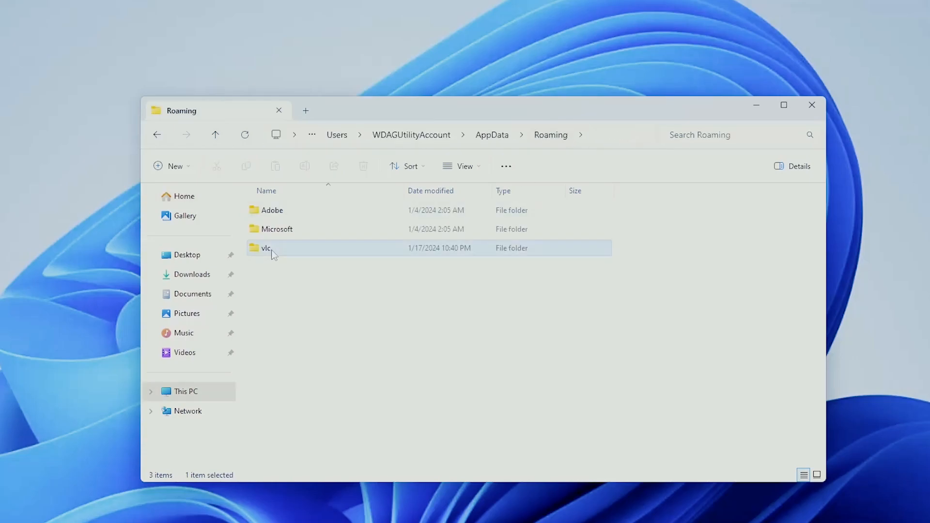
Step: Close File Explorer and the current sandbox session, and start a fresh Windows Sandbox
left_click(157, 135)
left_click(811, 107)
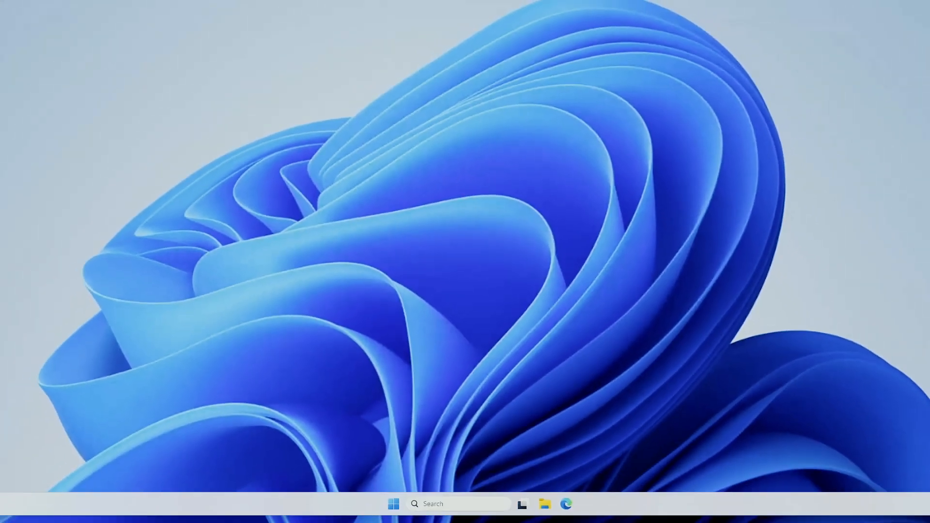
left_click(519, 291)
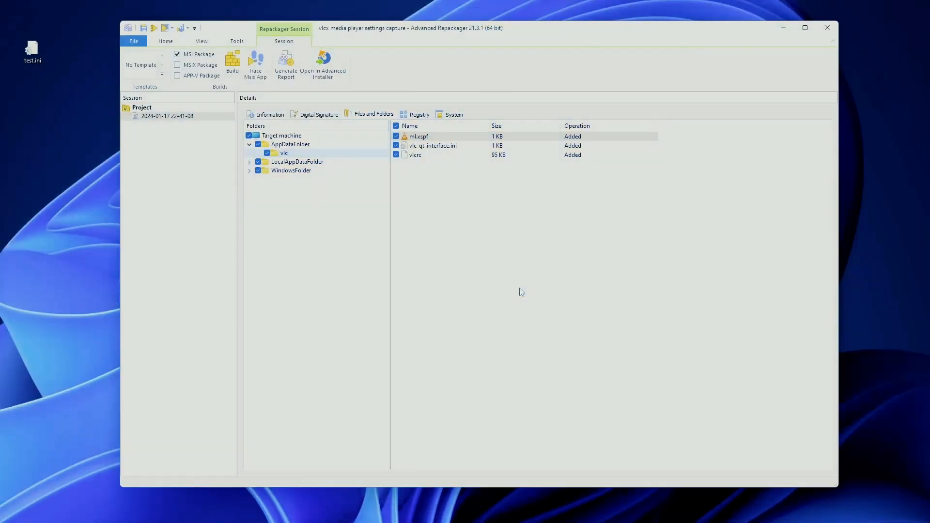
key("super")
type("sand")
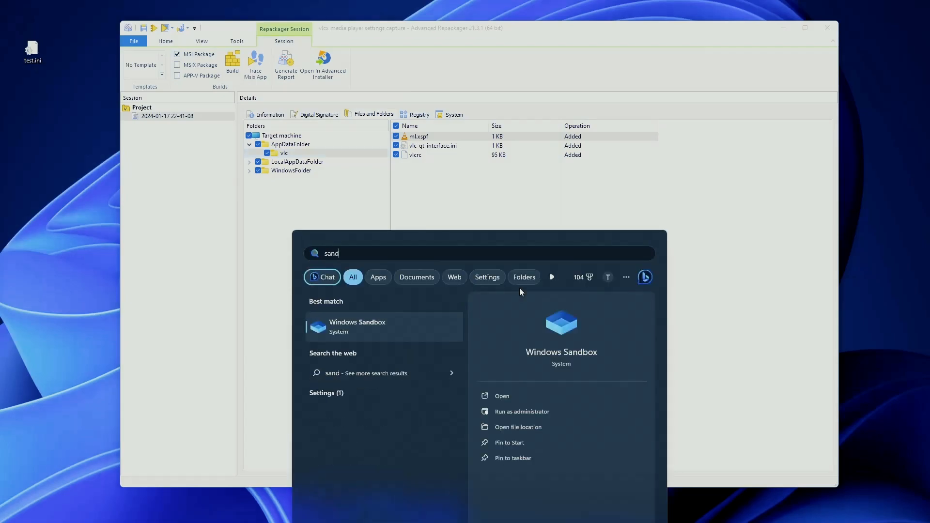
key("Return")
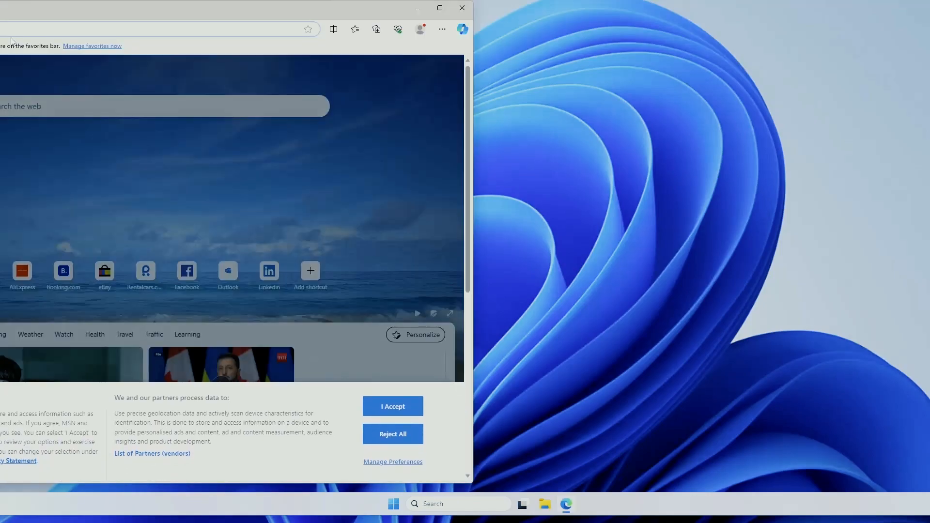
Step: In Edge inside the sandbox, search the web for "process monitor" and download Process Monitor from its Sysinternals page
left_click(12, 39)
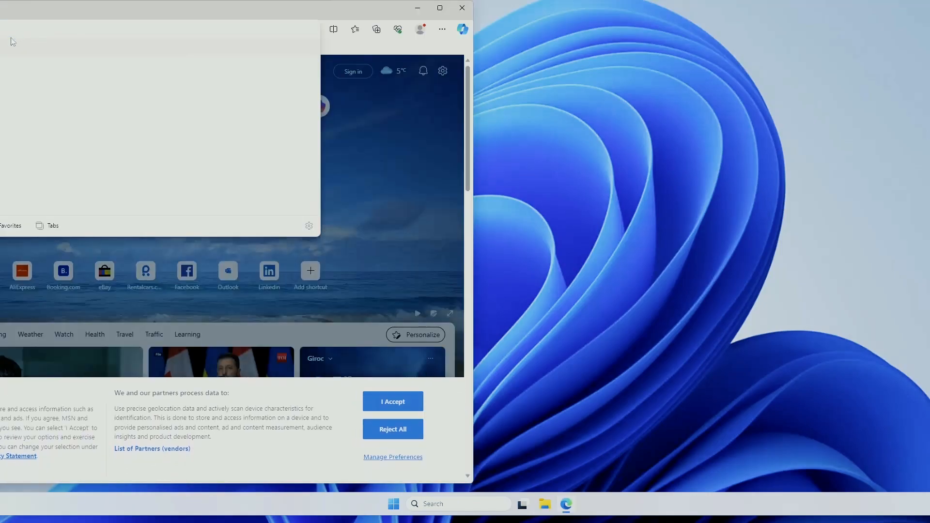
type("process monitor")
key("Return")
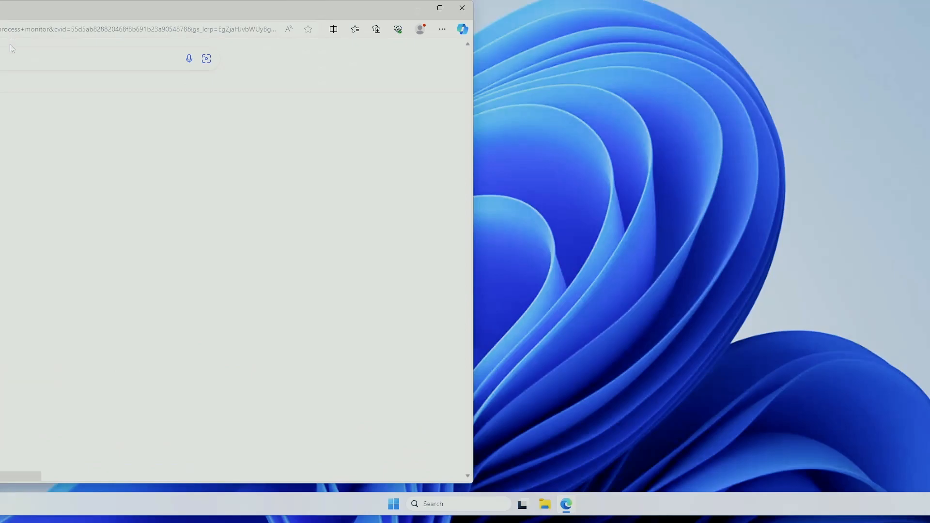
left_click(73, 229)
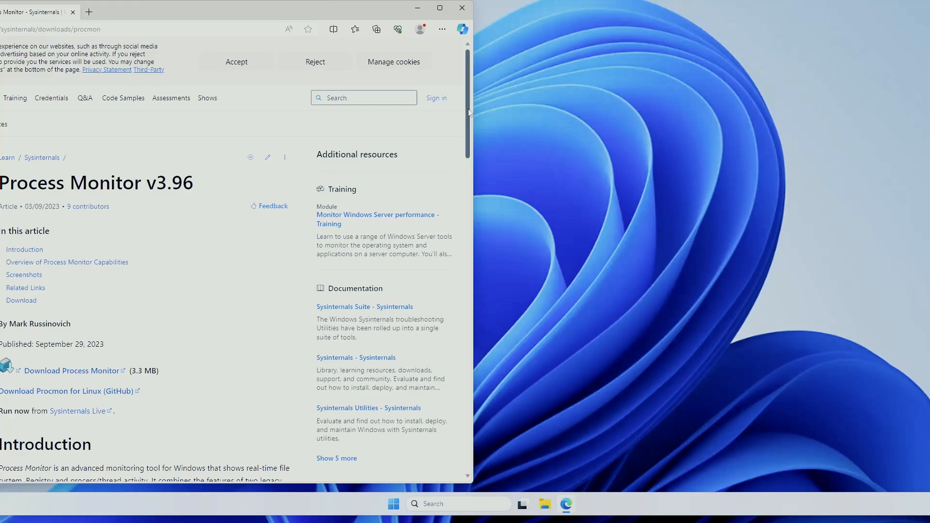
left_click(71, 370)
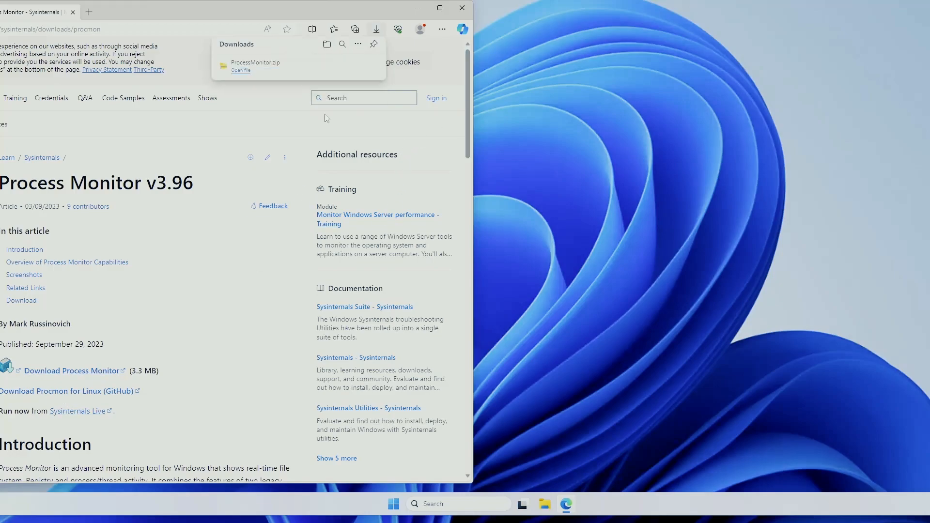
Step: Show the downloaded ProcessMonitor.zip in its folder and extract all of its contents
left_click(344, 66)
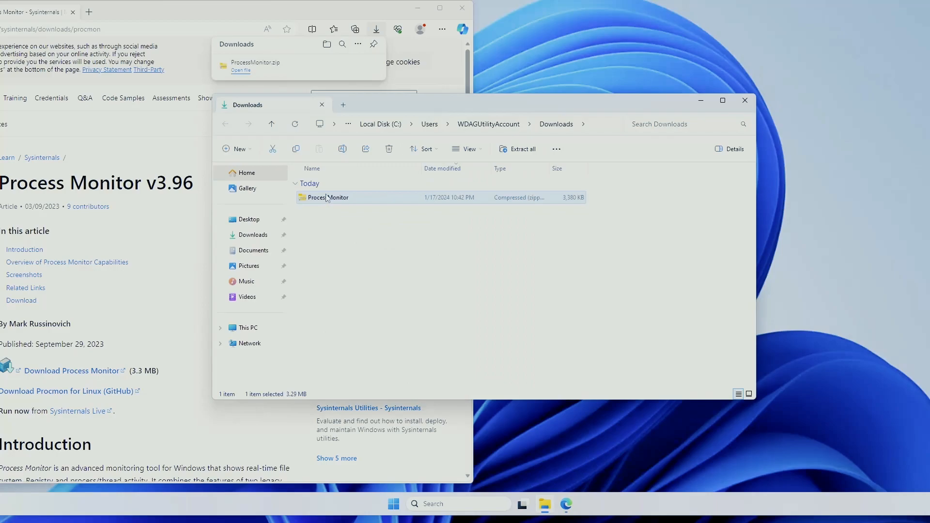
key("shift+F10")
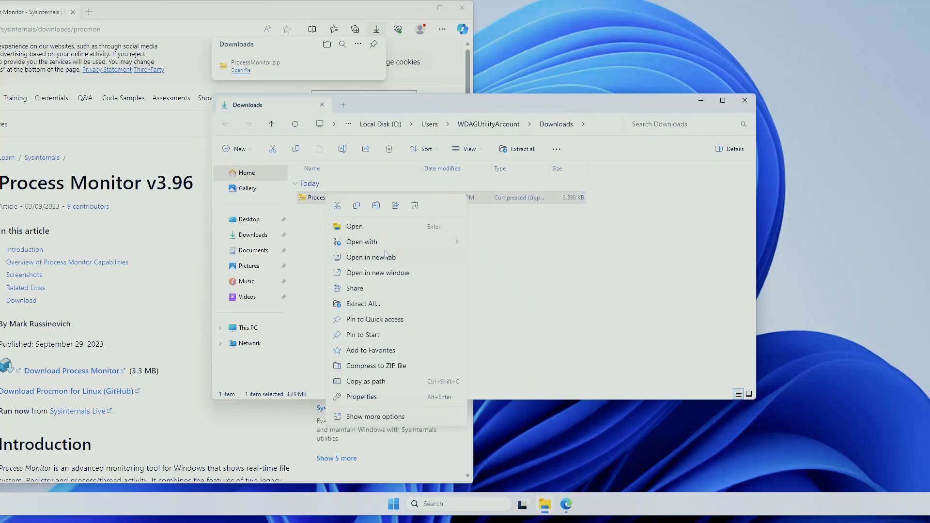
left_click(387, 305)
left_click(565, 341)
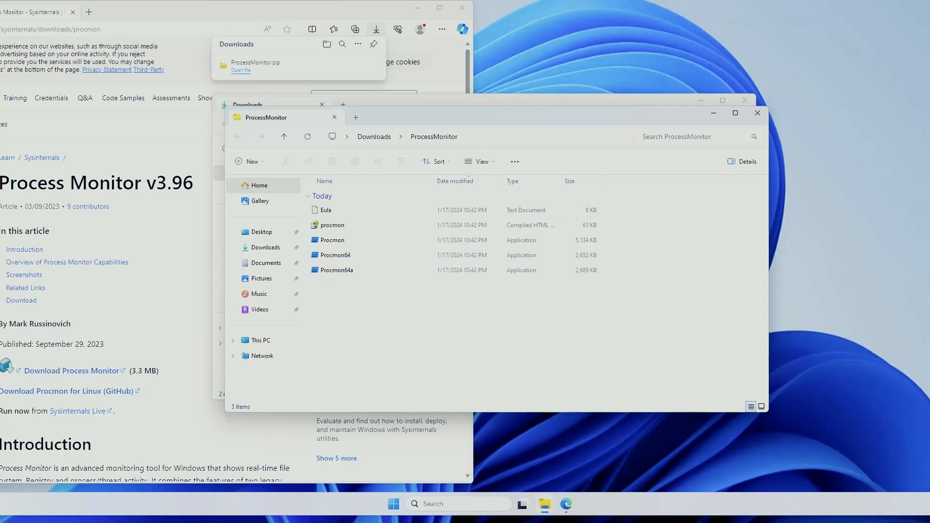
Step: Switch back to Edge, search the web for "vlc", and download VLC for Windows 64-bit from the official VideoLAN page
left_click(145, 29)
type("vlc")
key("Return")
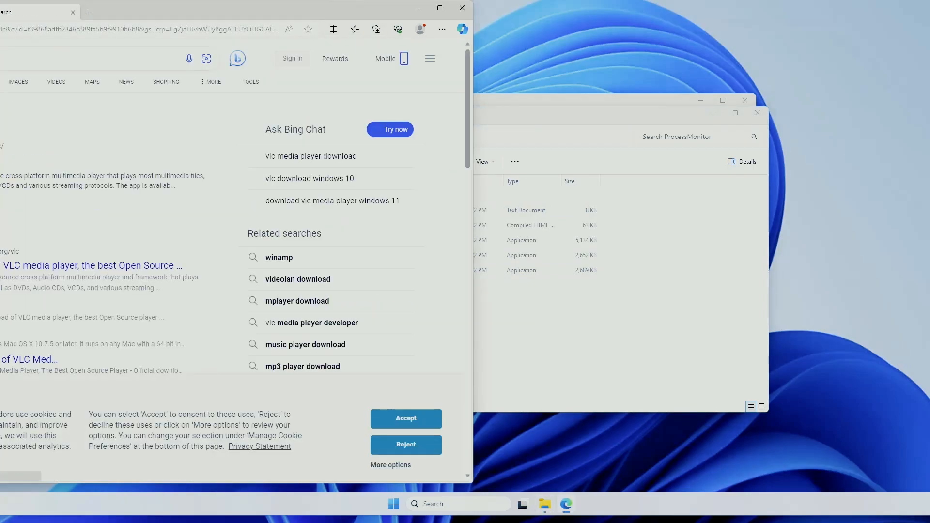
left_click(58, 265)
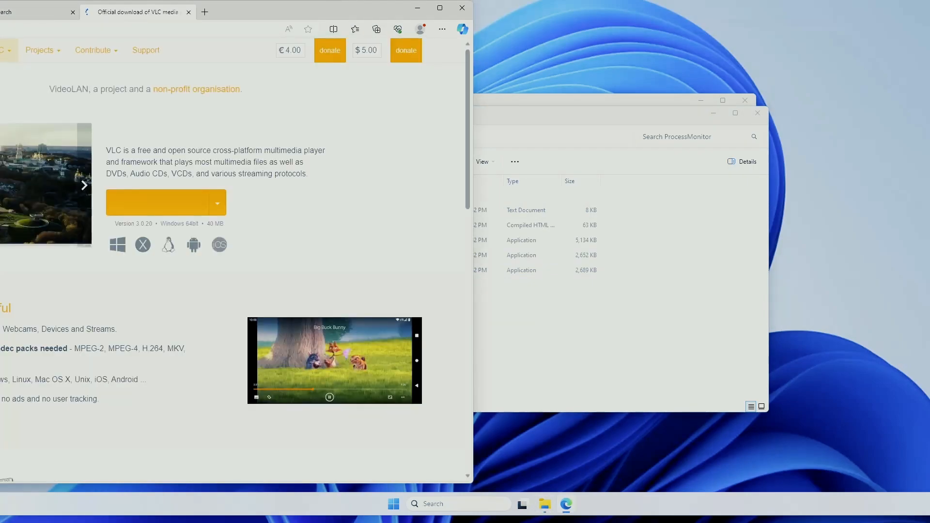
left_click(210, 198)
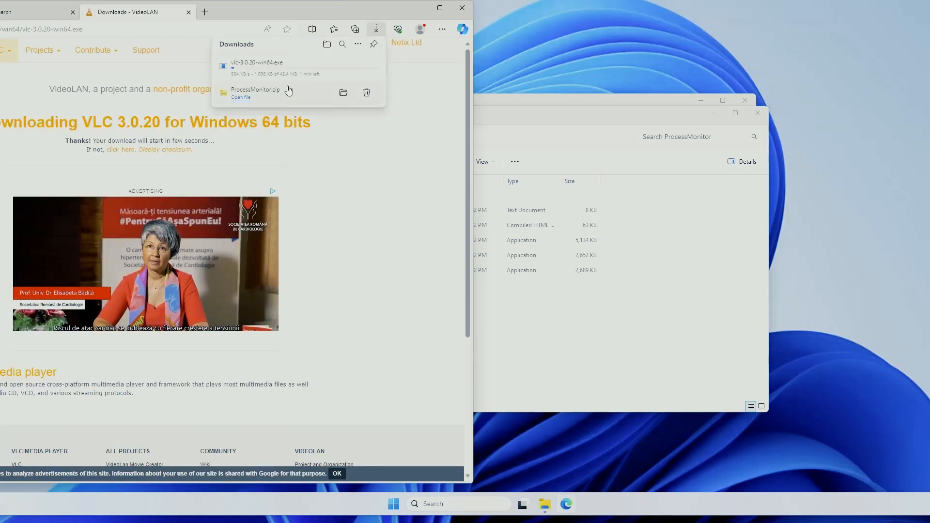
Step: Launch Procmon from the extracted ProcessMonitor folder and accept its license agreement
left_click_drag(500, 121, 580, 149)
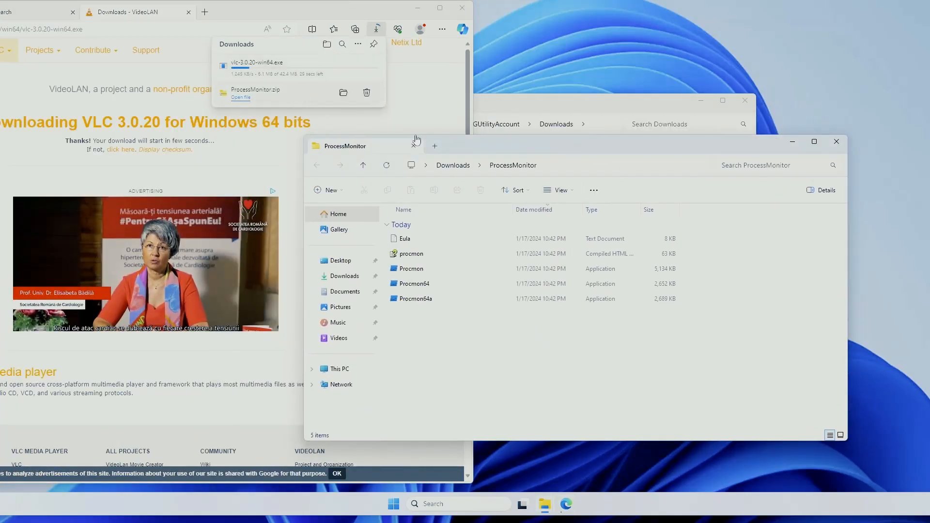
double_click(433, 269)
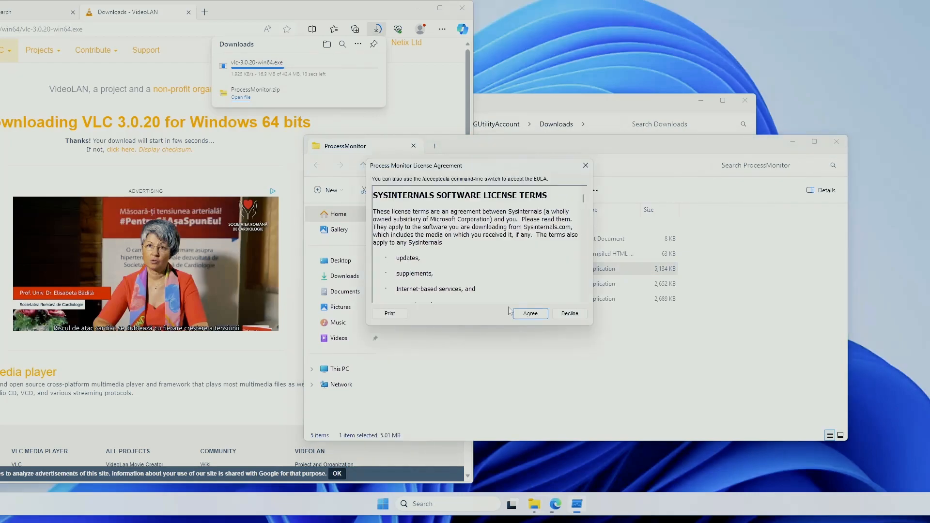
left_click(526, 316)
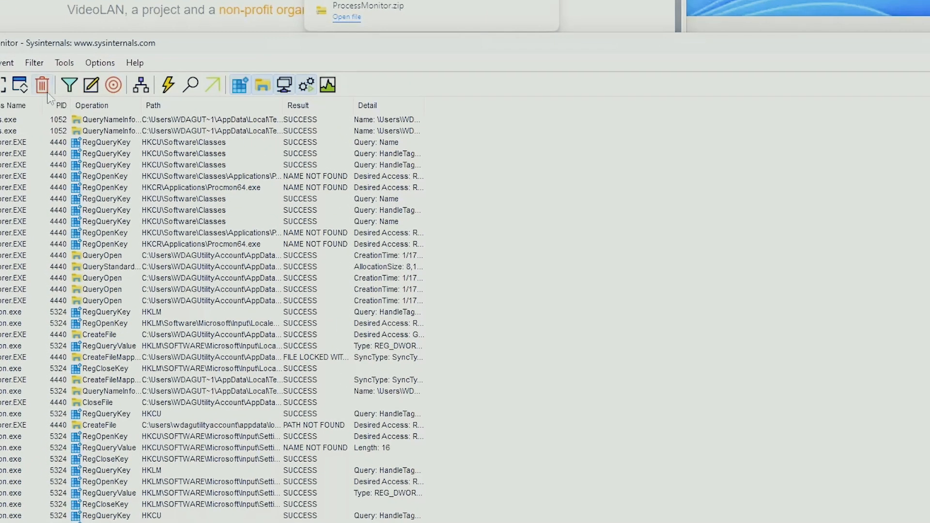
Step: Clear the captured events in Process Monitor and open the event filter settings
left_click(46, 93)
left_click(32, 65)
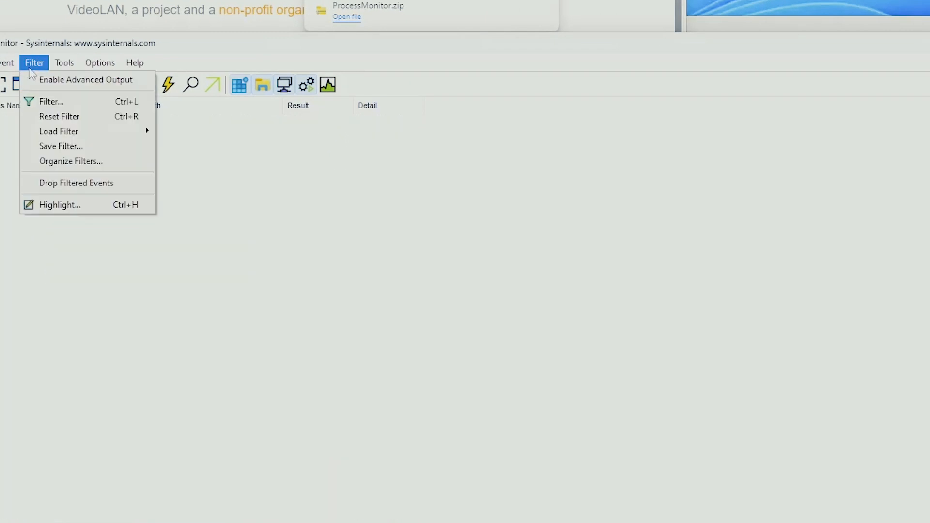
left_click(66, 100)
left_click_drag(184, 131, 308, 158)
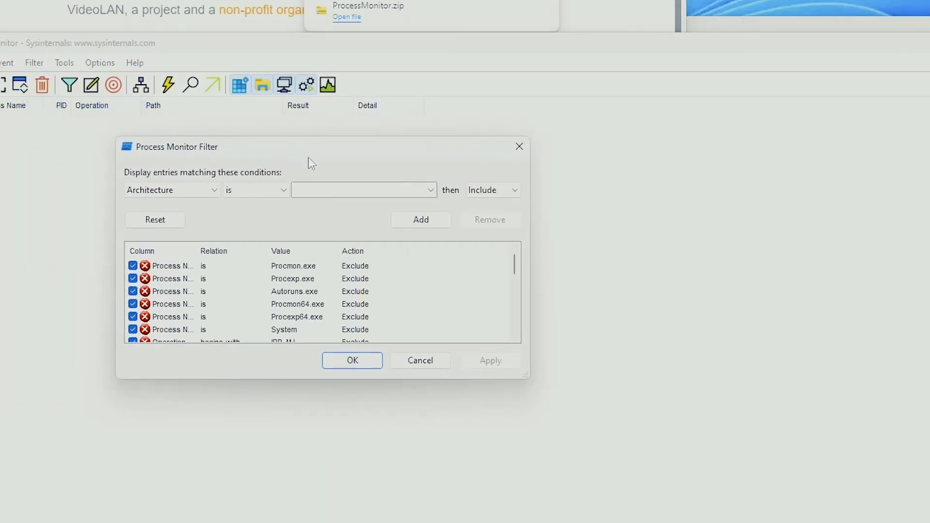
left_click(213, 192)
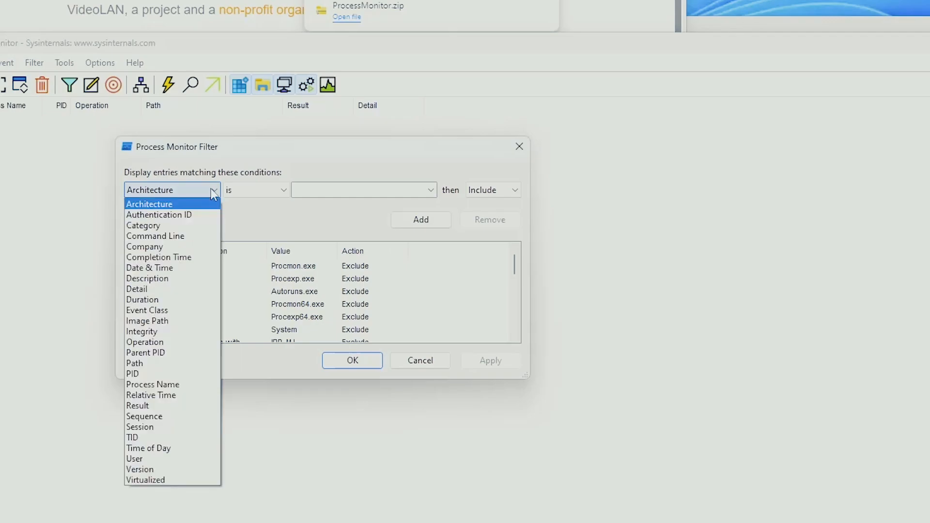
left_click(237, 158)
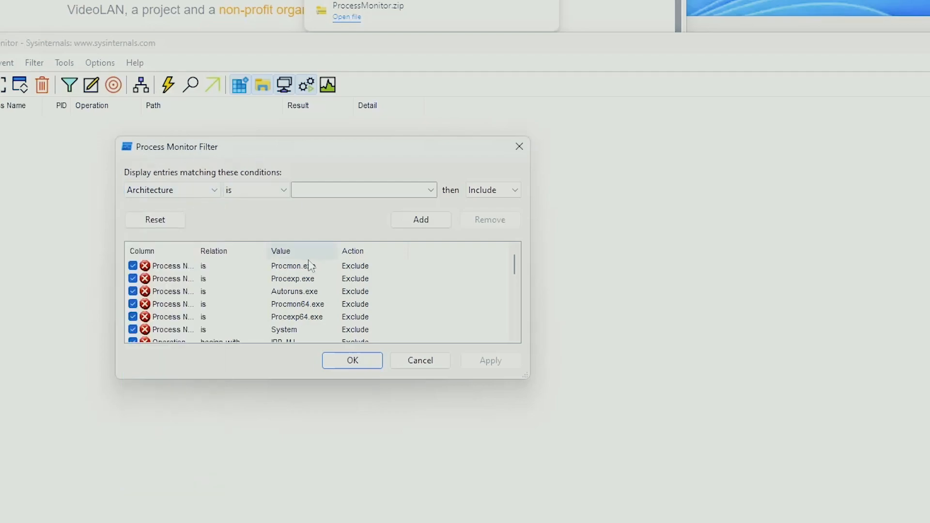
Step: Add a filter condition that includes events where Process Name is vlc.exe, and apply the filter
left_click(210, 188)
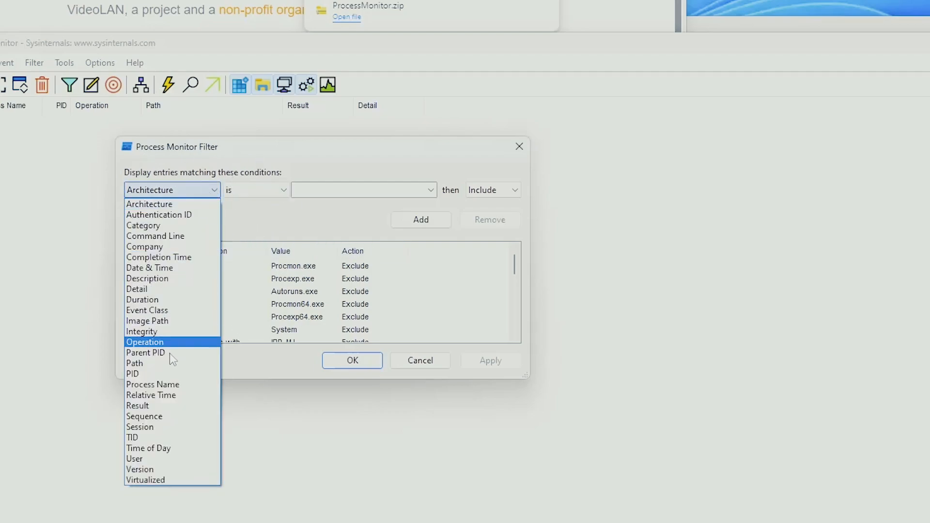
left_click(180, 387)
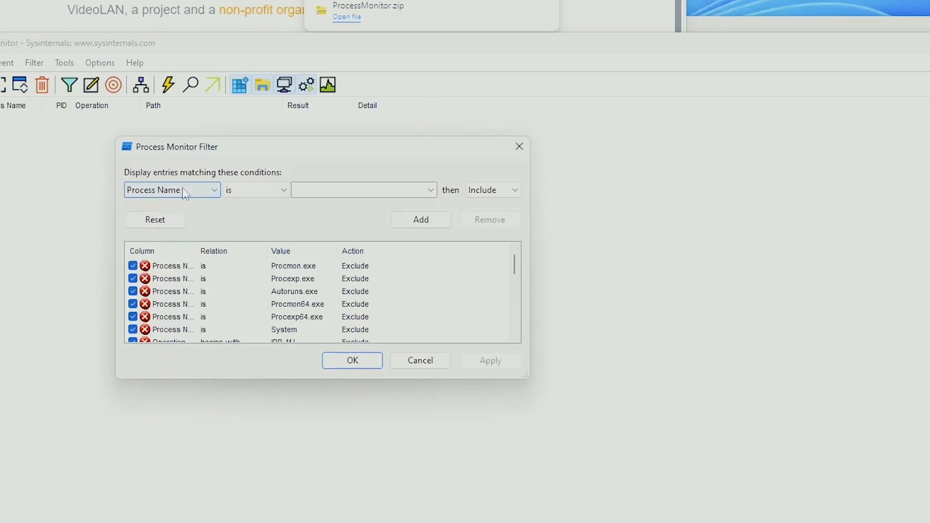
key("Tab")
key("Tab")
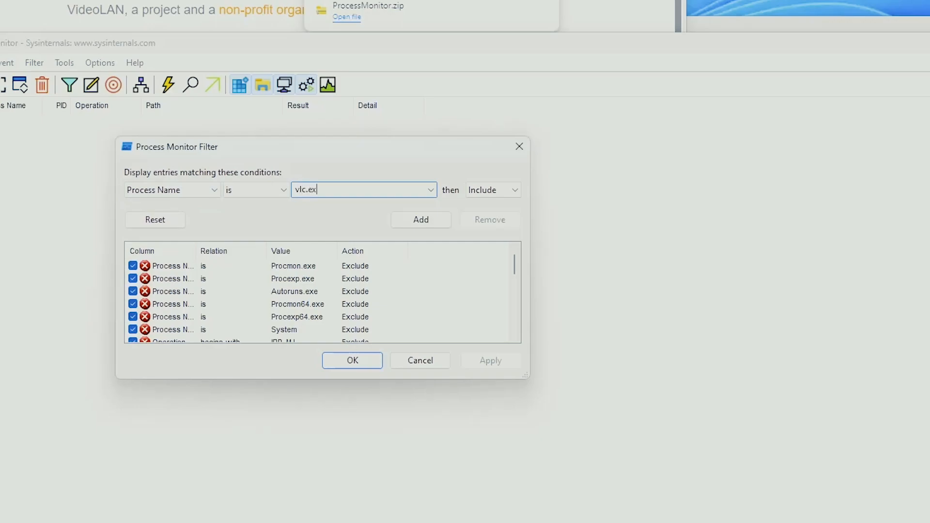
type("vlc.exe")
left_click(403, 224)
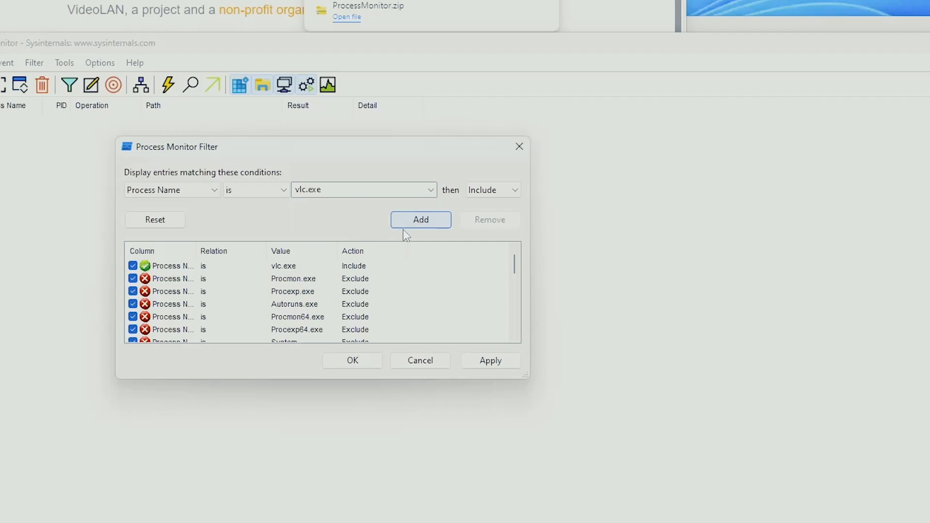
left_click(361, 362)
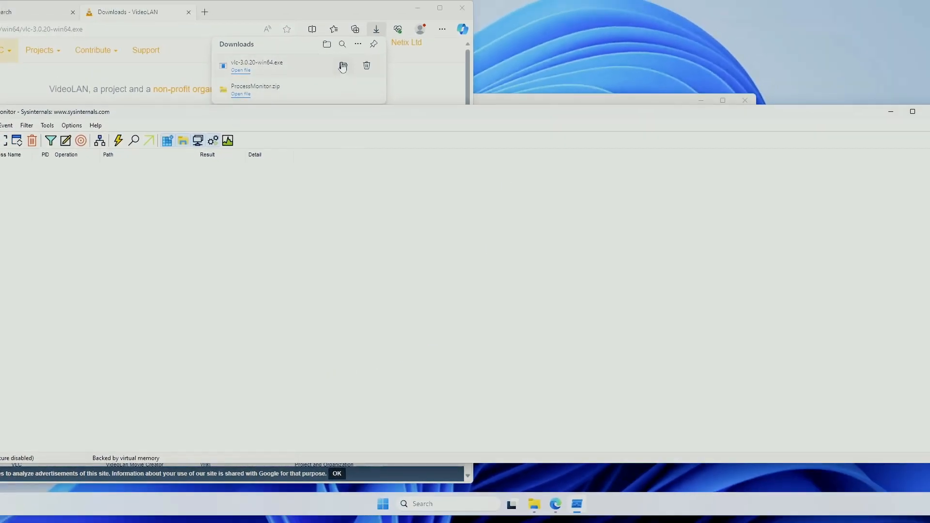
Step: Run the downloaded vlc-3.0.20-win64 installer and install VLC media player with the default options
left_click(342, 66)
double_click(343, 242)
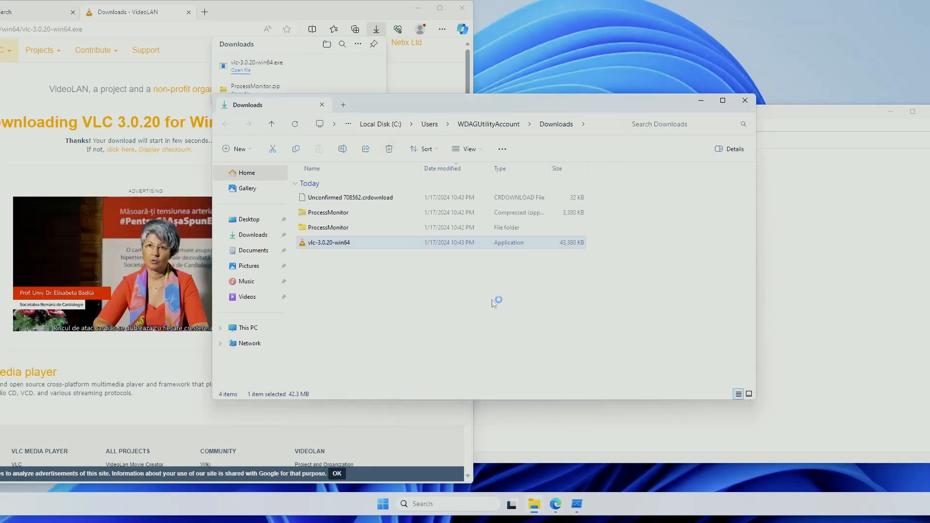
left_click(495, 269)
left_click(532, 326)
left_click(533, 325)
left_click(532, 326)
left_click(532, 324)
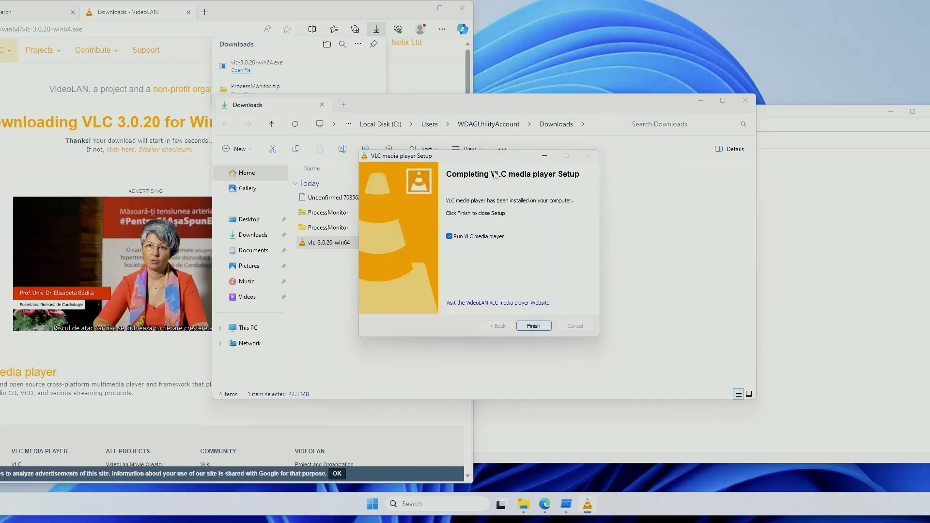
Step: Start event capture in Process Monitor and finish VLC setup with Run VLC media player enabled
left_click(417, 9)
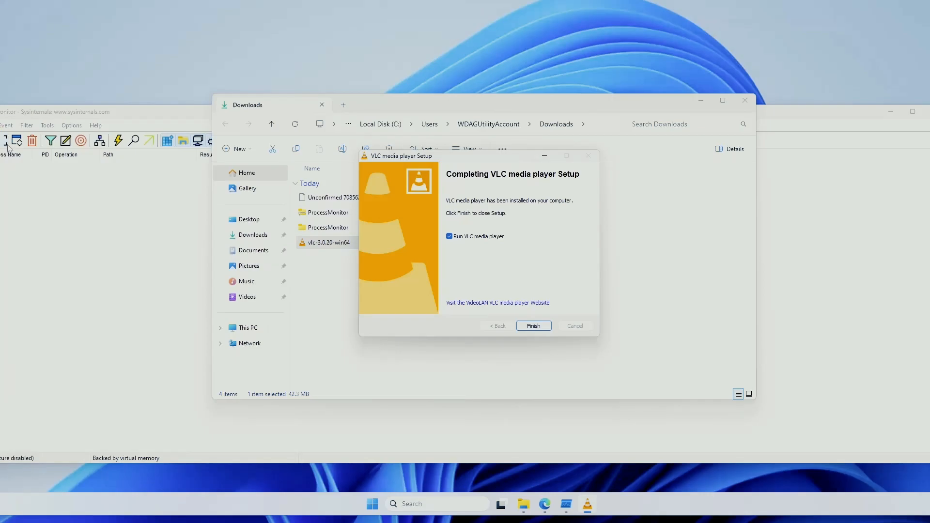
left_click(119, 166)
left_click(588, 504)
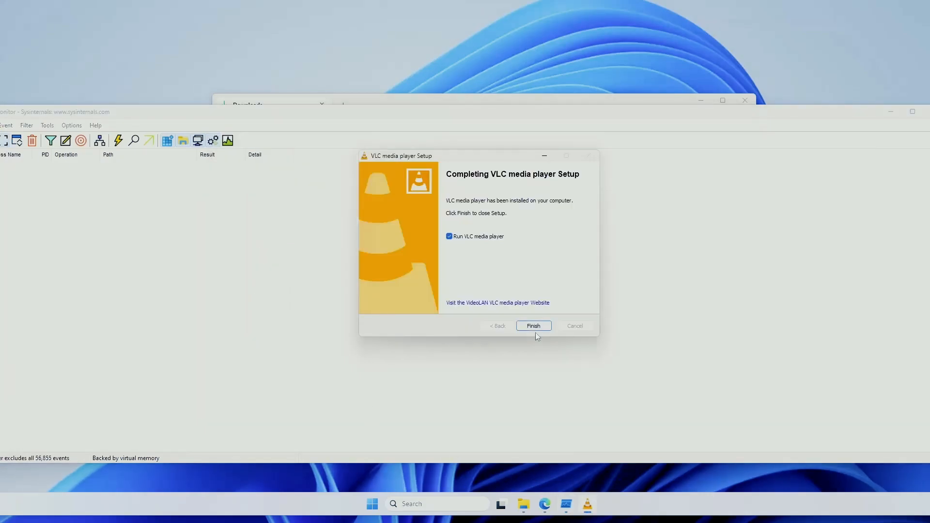
left_click(533, 326)
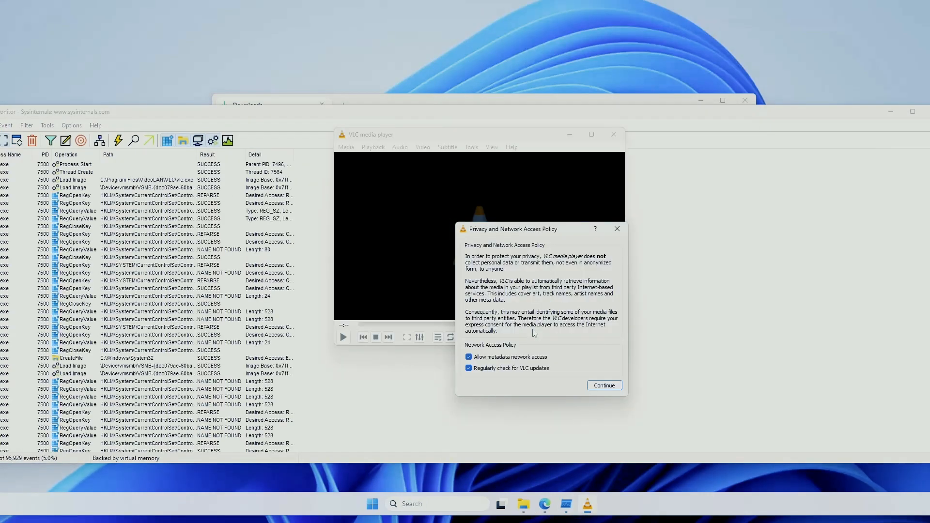
Step: Disable metadata network access and regular VLC update checks in the Privacy and Network Access Policy, and continue
left_click(513, 357)
left_click(512, 368)
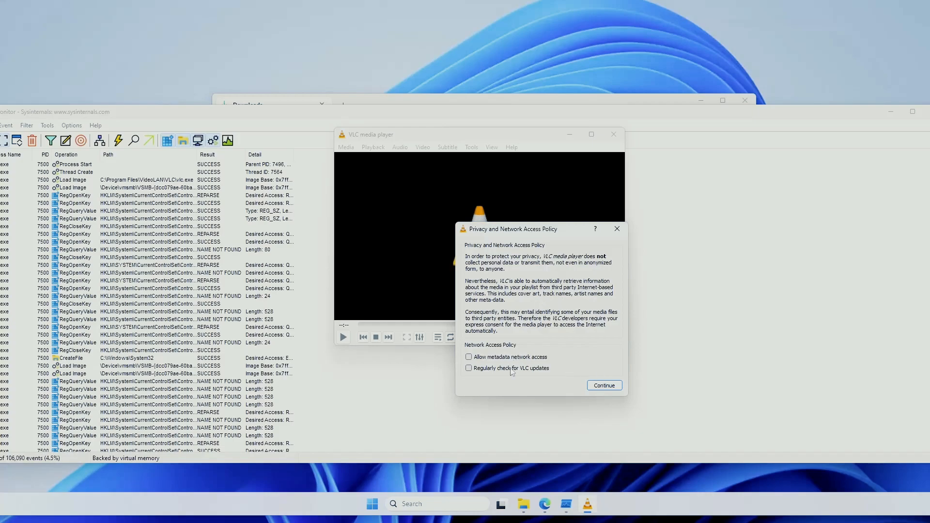
left_click(604, 385)
Step: Change the same three interface options in VLC's preferences as in the earlier session, save, and close VLC
left_click(474, 148)
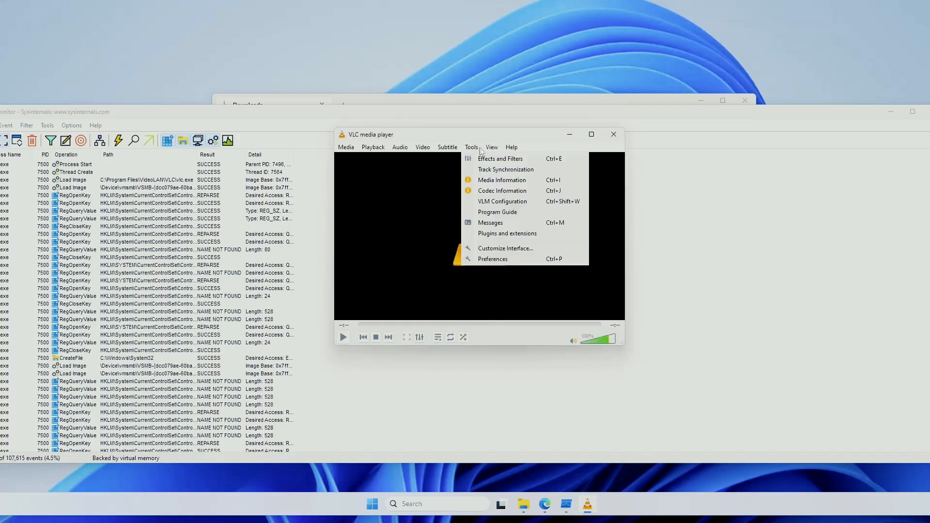
left_click(499, 257)
left_click(515, 222)
left_click(324, 294)
left_click(326, 316)
left_click(609, 403)
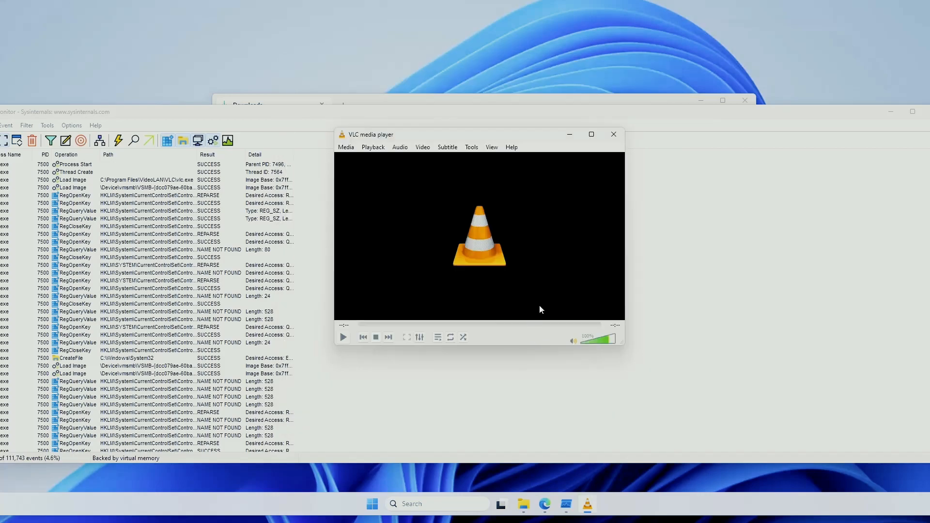
left_click(615, 130)
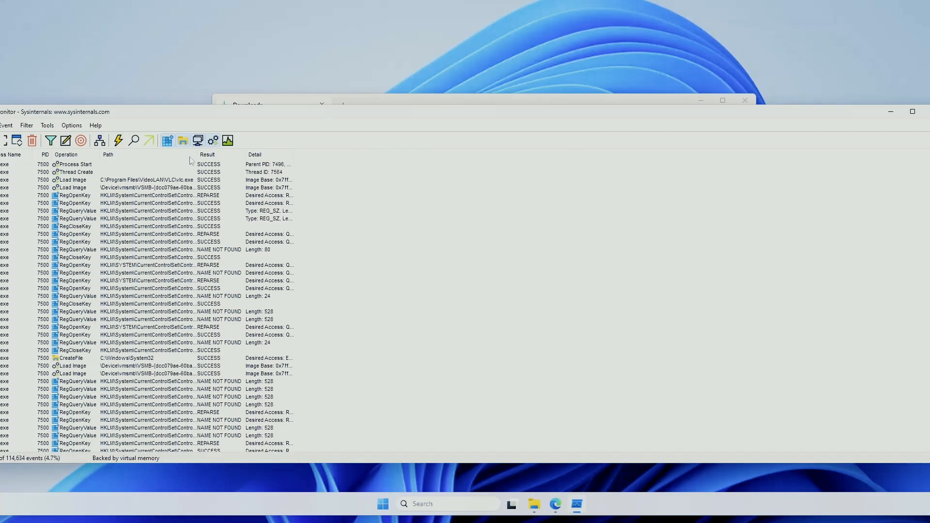
Step: Widen the Path column to fit the full paths and hide process and thread activity events
mouse_move(257, 166)
double_click(195, 149)
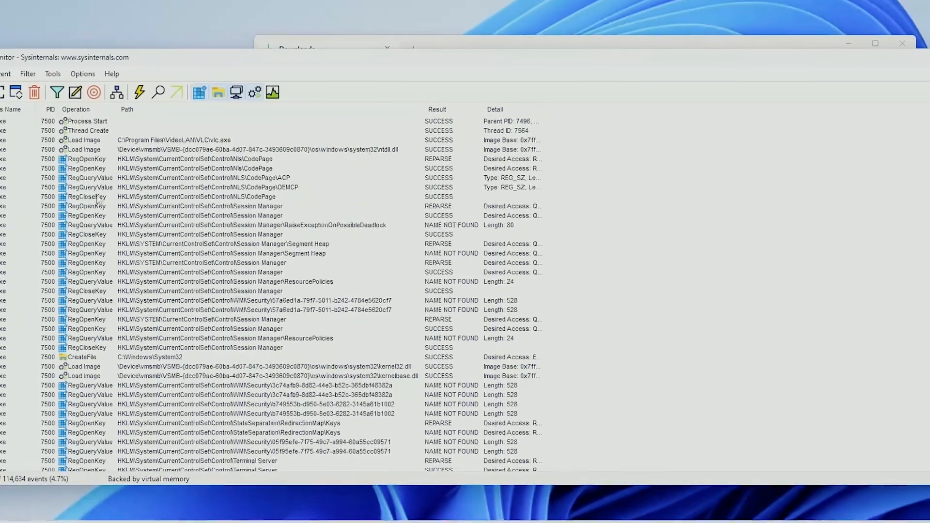
left_click(81, 357)
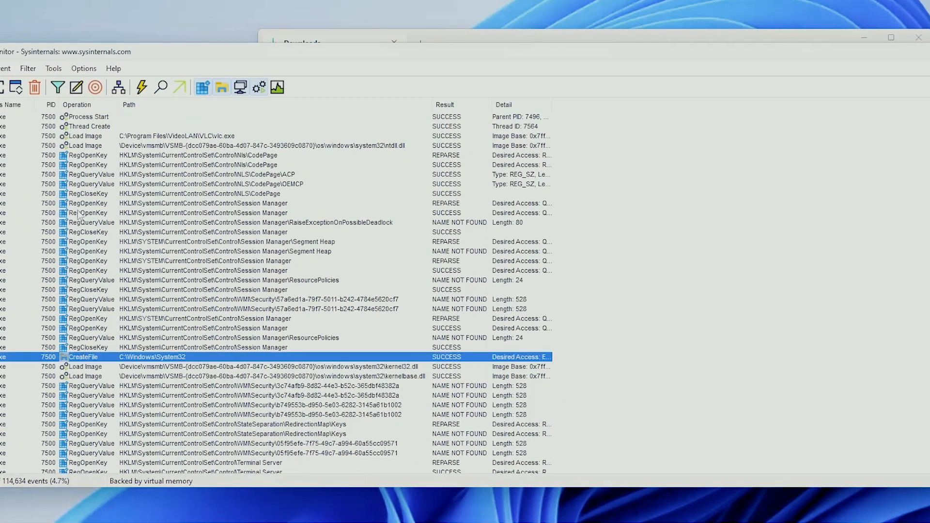
left_click(90, 174)
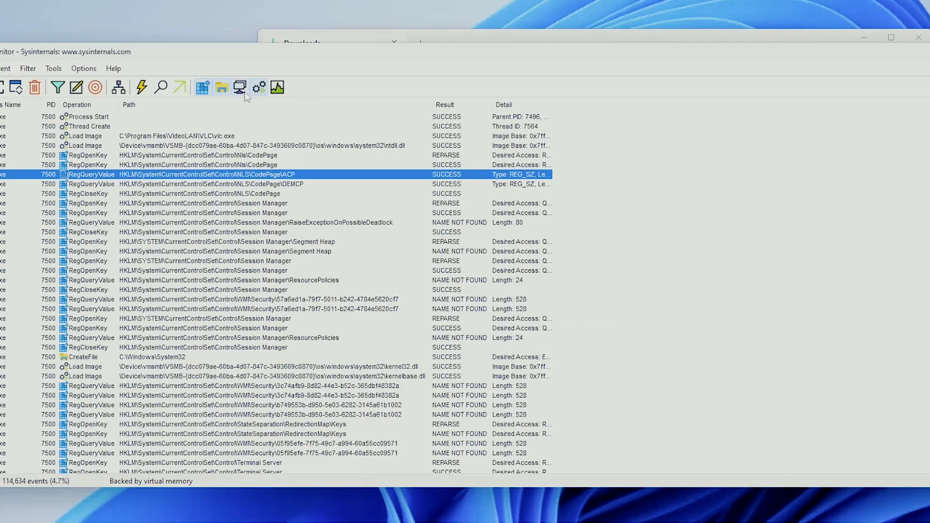
left_click(258, 92)
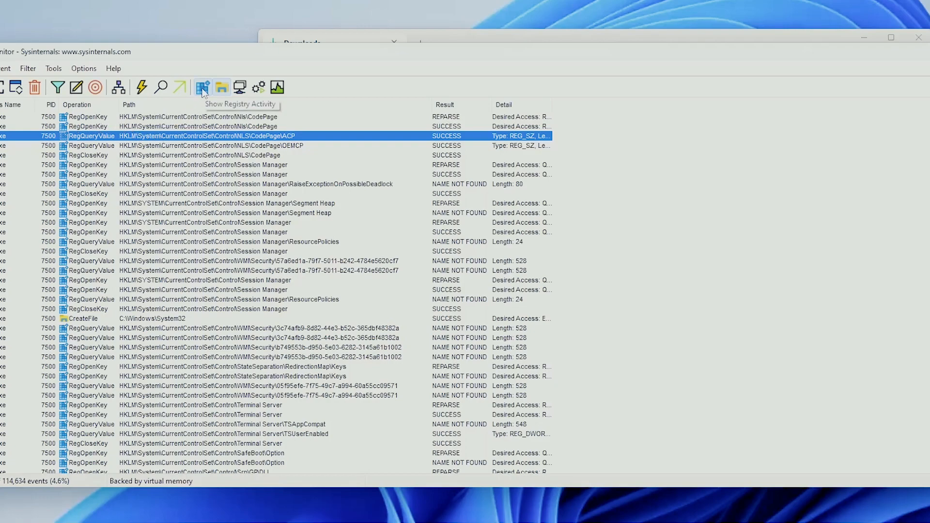
Step: Exclude the RegQueryValue, RegOpenKey, RegCloseKey and RegEnumValue operations from the event list
right_click(105, 136)
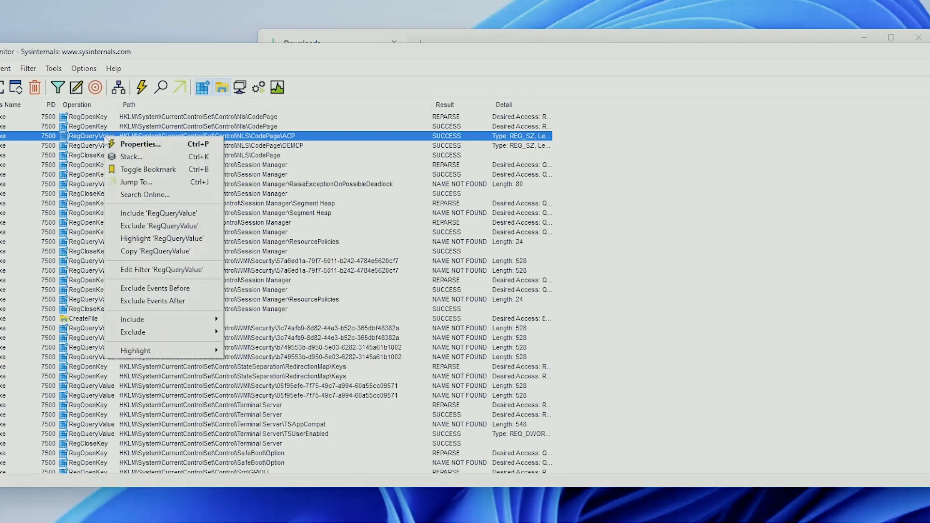
left_click(167, 225)
right_click(98, 127)
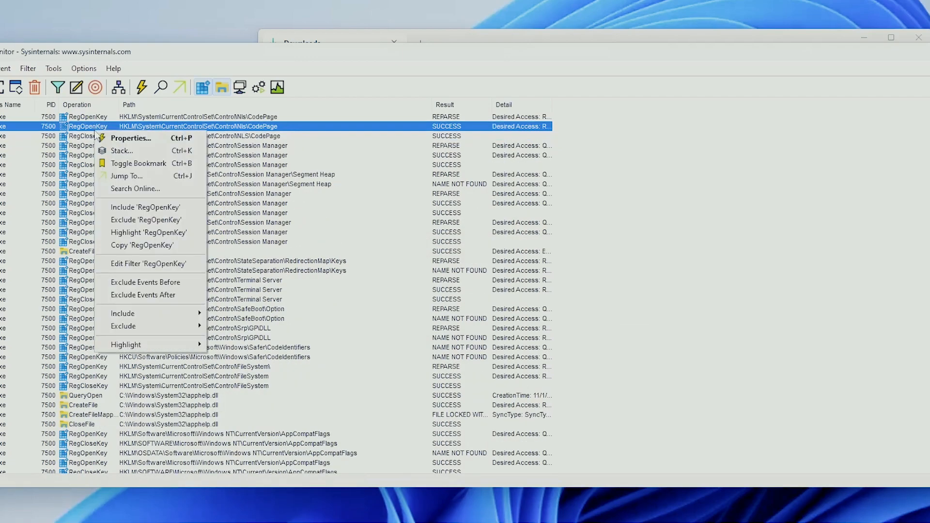
left_click(178, 221)
right_click(98, 119)
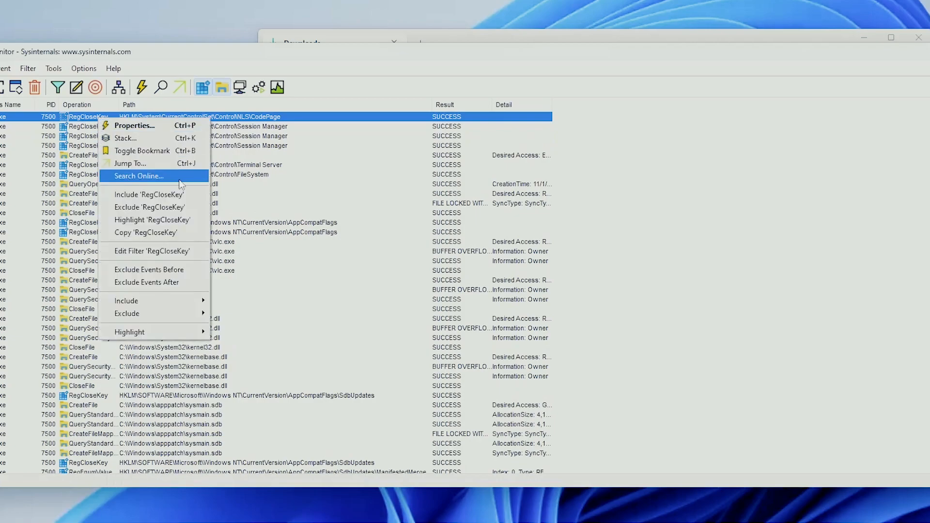
left_click(178, 213)
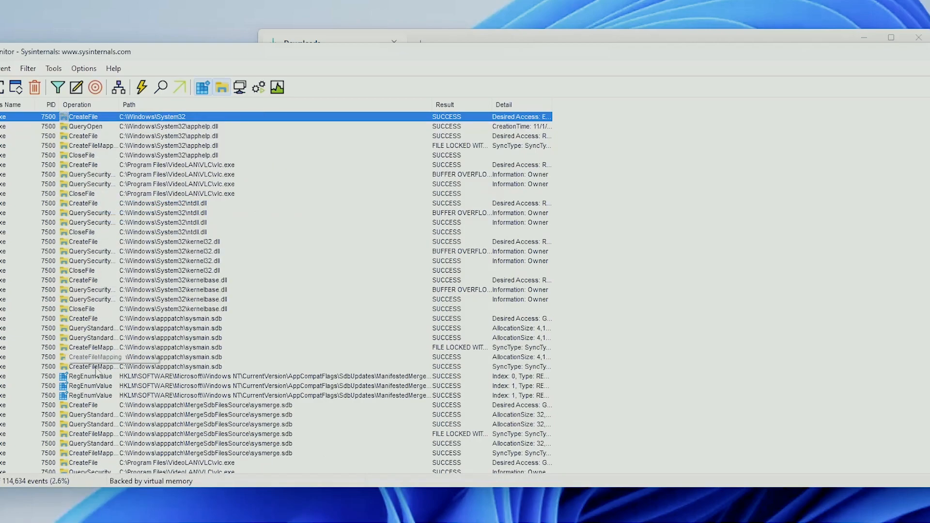
right_click(95, 389)
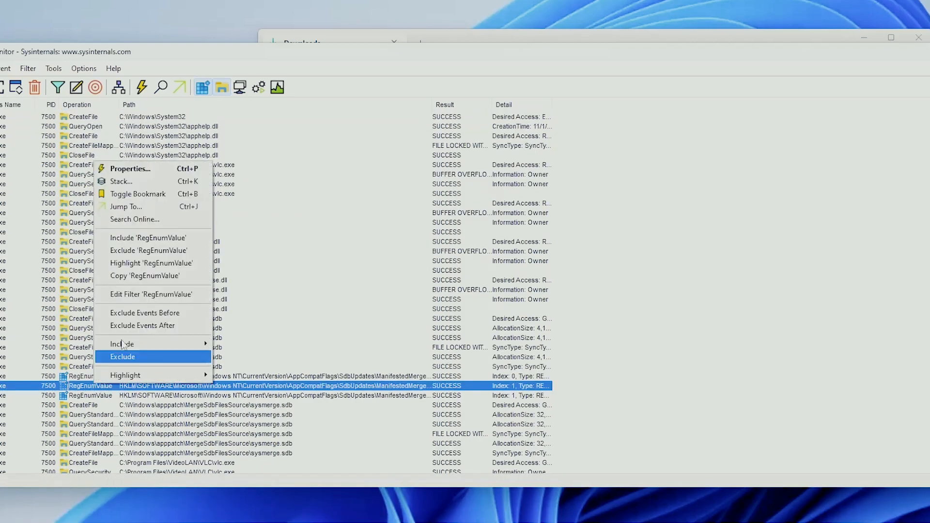
left_click(169, 252)
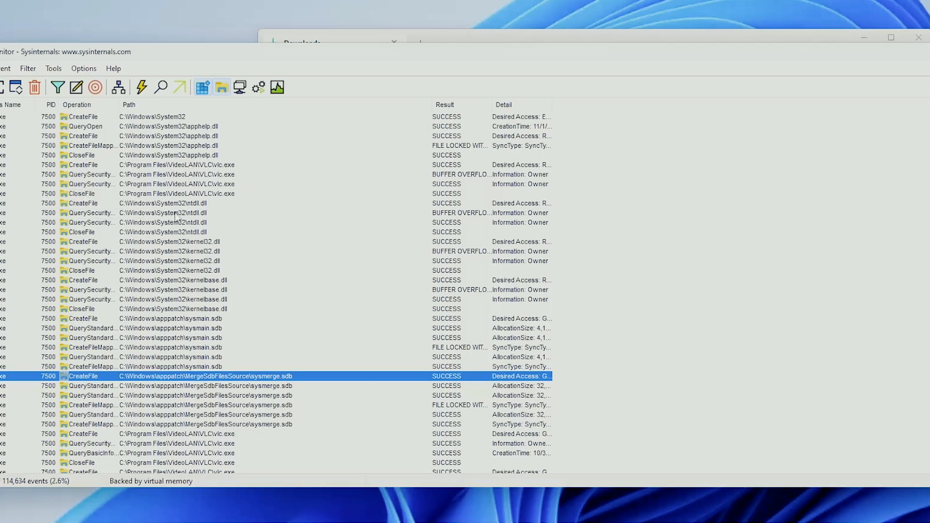
Step: Exclude the RegQueryKey and RegSetInfoKey operations from the event list
scroll(178, 217, "down", 2)
scroll(180, 217, "up", 2)
scroll(318, 218, "down", 8)
scroll(318, 218, "down", 10)
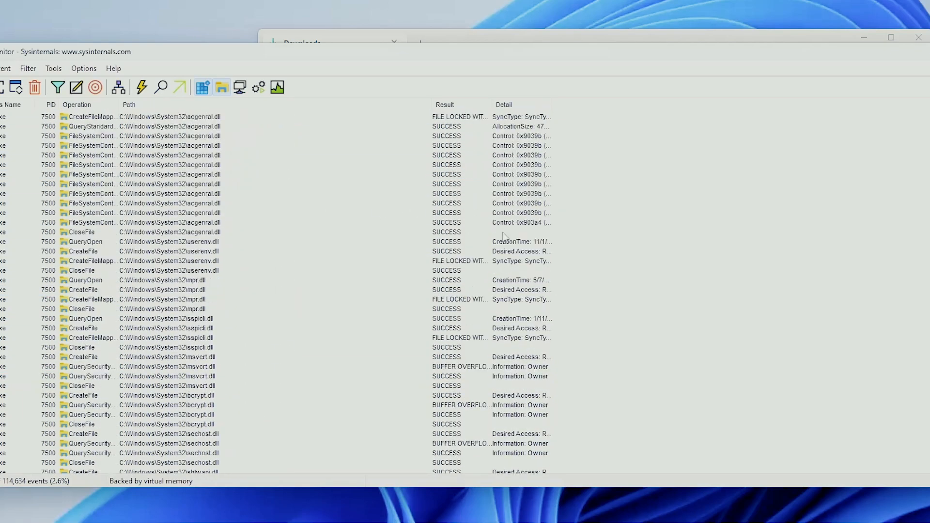
scroll(708, 276, "down", 15)
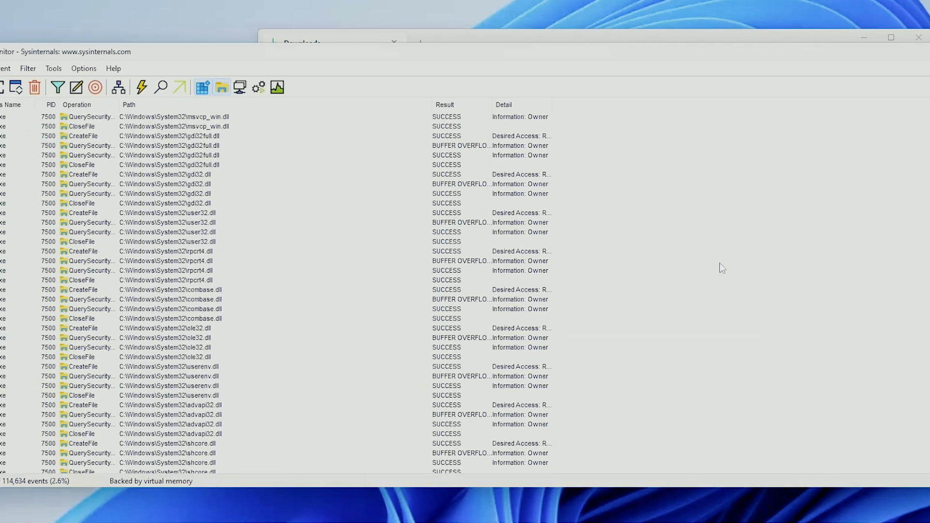
scroll(721, 268, "down", 15)
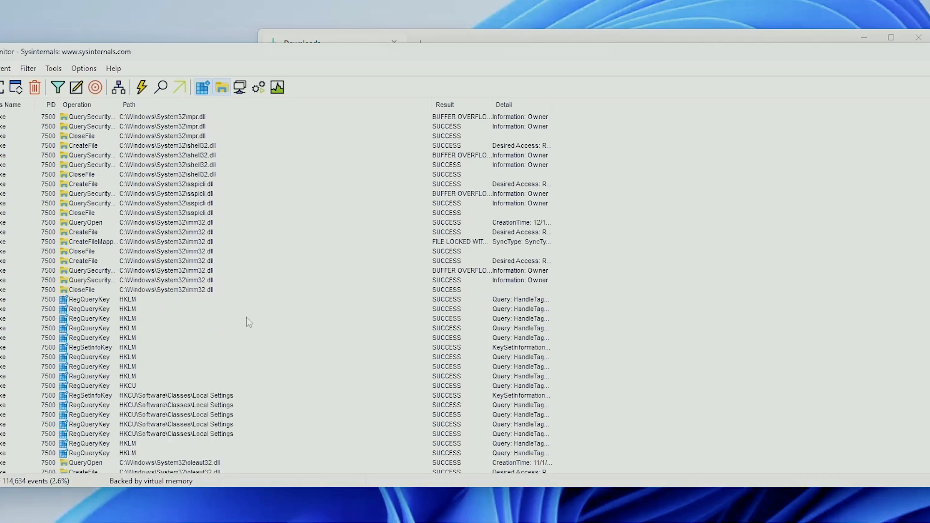
right_click(88, 300)
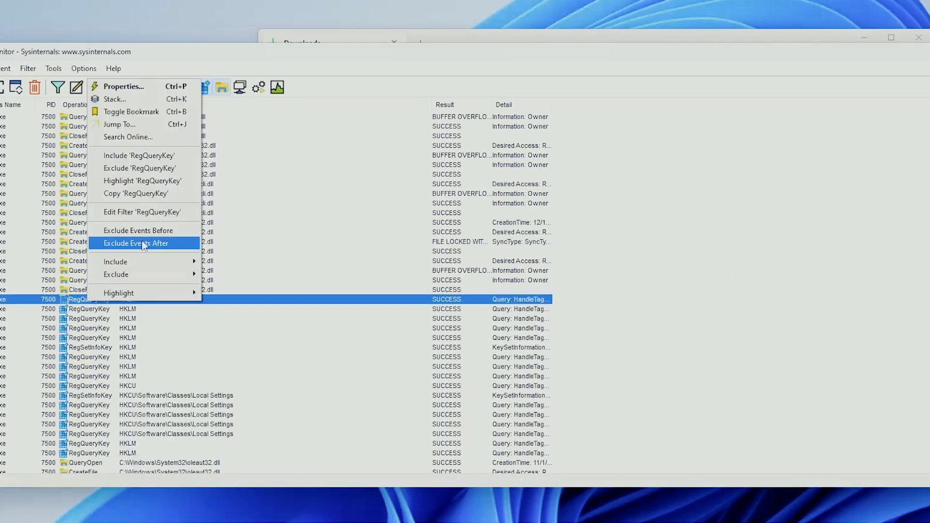
left_click(156, 169)
right_click(94, 306)
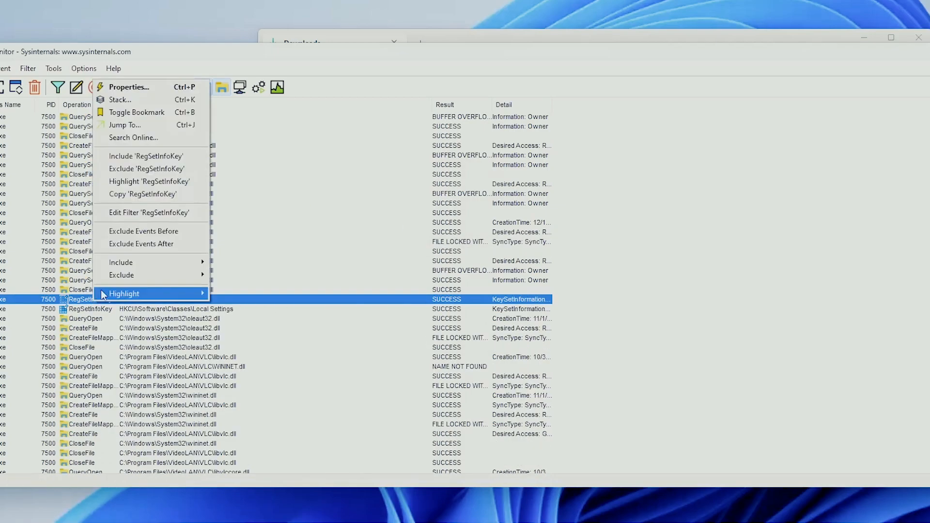
left_click(156, 168)
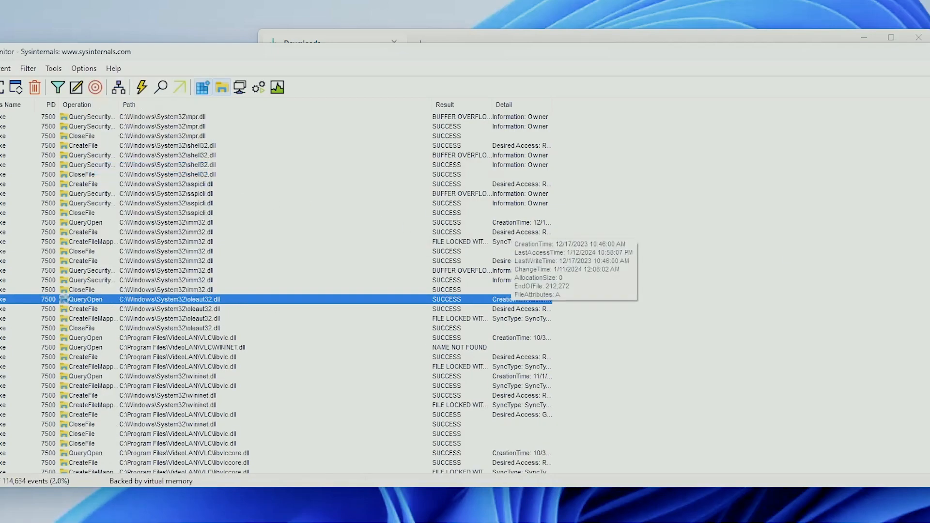
Step: Look past the plugin-loading events for the CreateFile event on the vlcrc file under AppData\Roaming\vlc
scroll(665, 252, "down", 10)
scroll(276, 293, "down", 4)
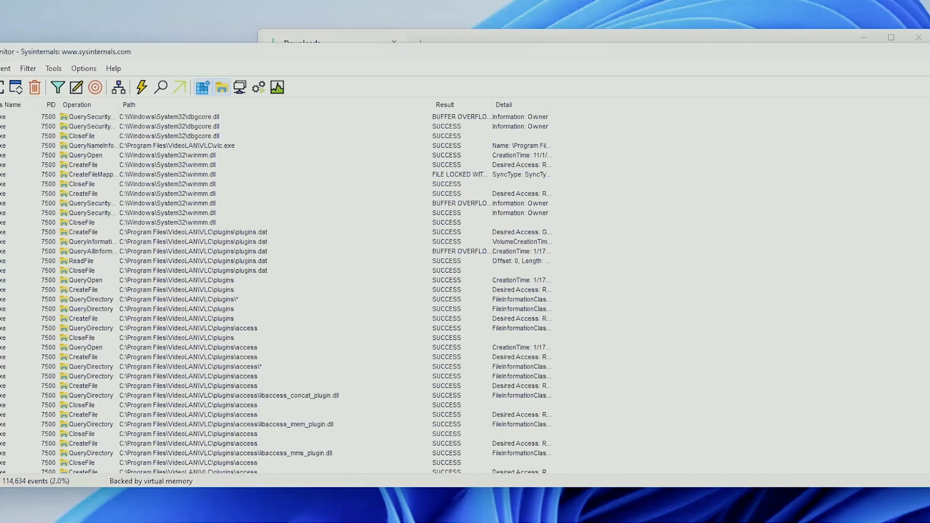
scroll(276, 293, "down", 20)
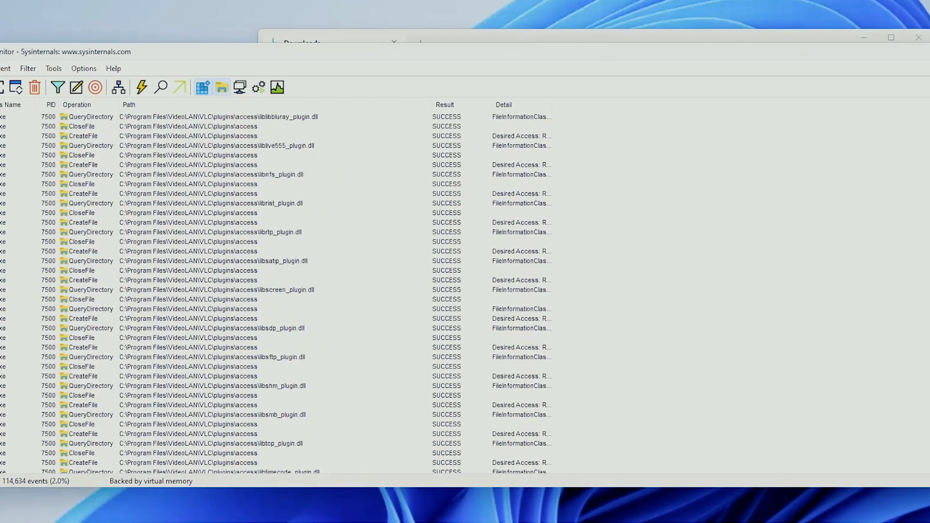
scroll(276, 293, "down", 20)
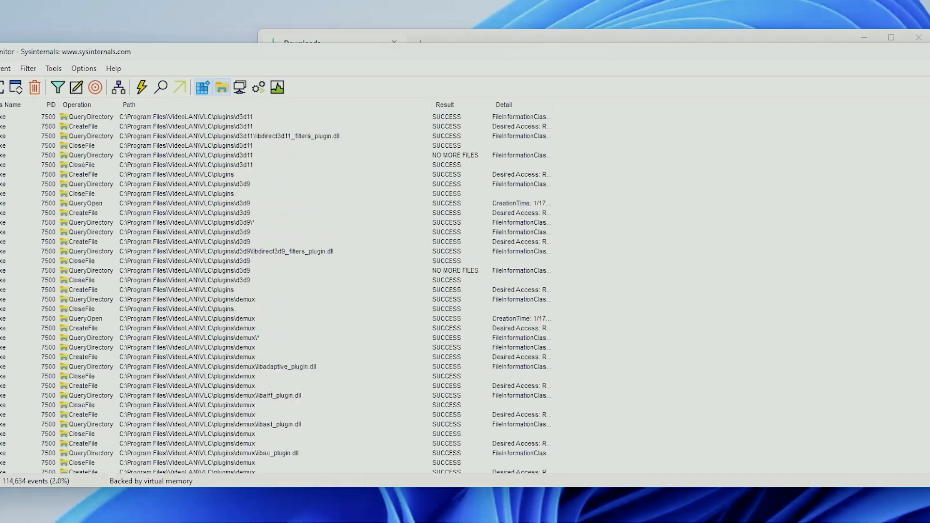
scroll(276, 293, "down", 20)
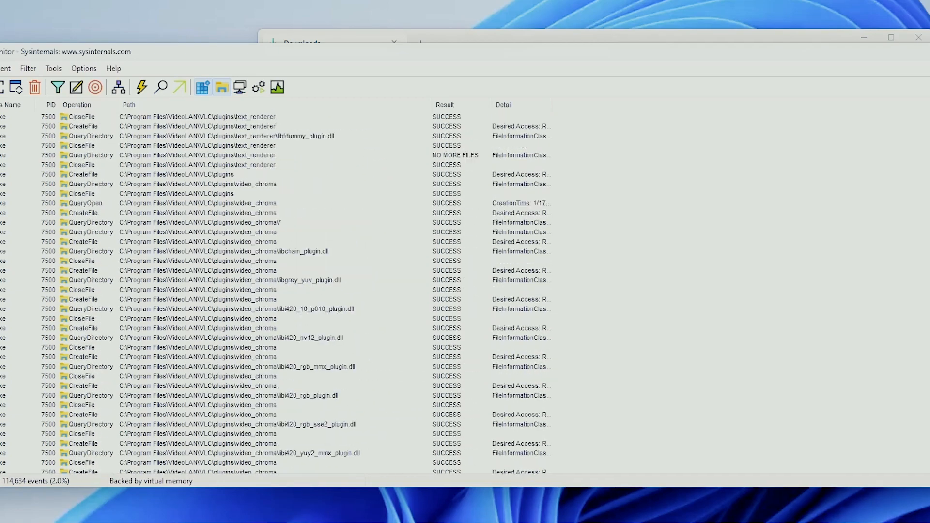
scroll(276, 293, "down", 20)
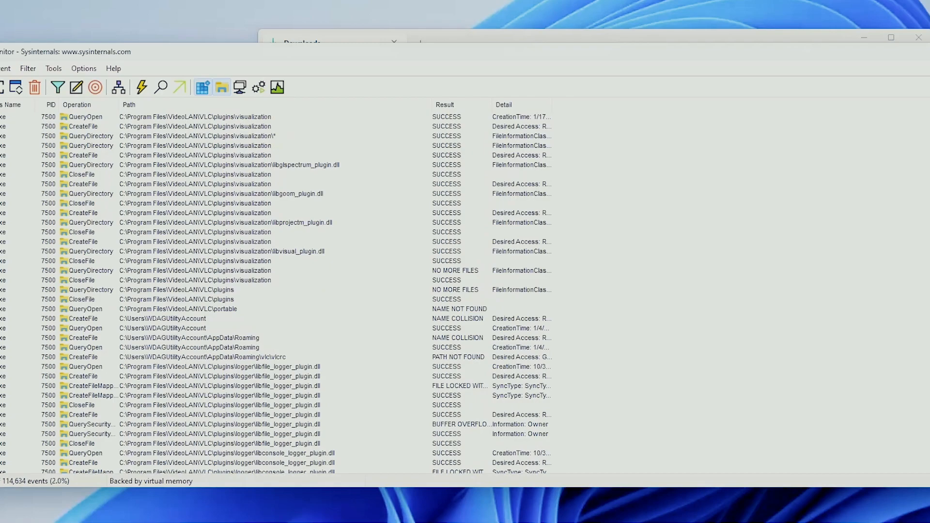
left_click(192, 359)
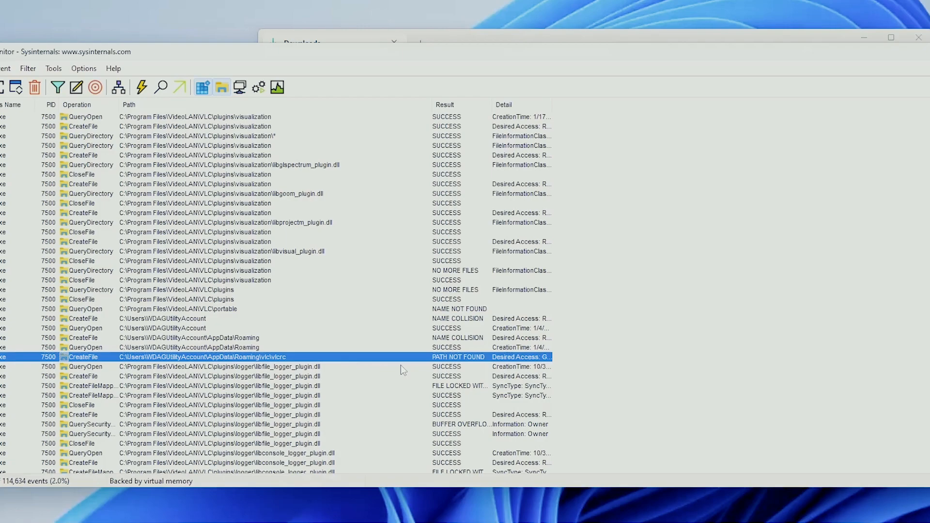
scroll(53, 368, "down", 1)
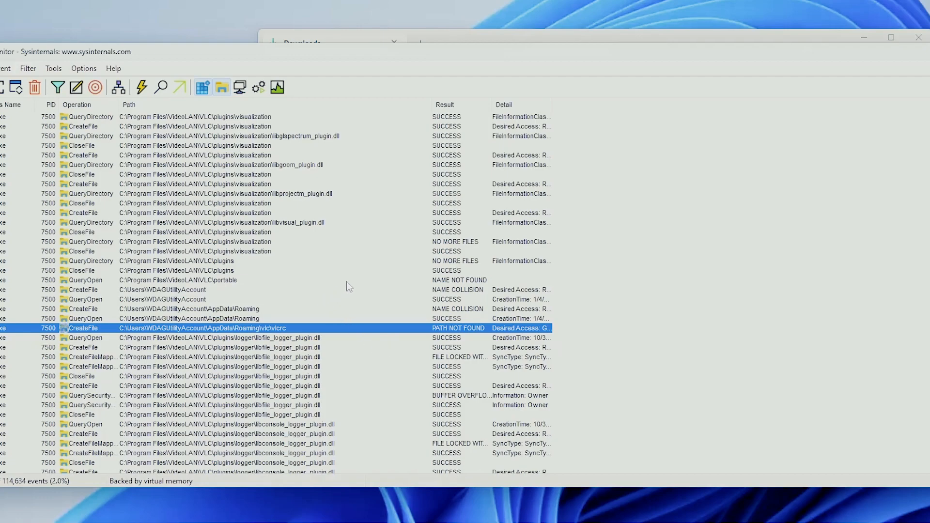
Step: Locate the CreateFile event on the vlc folder itself under AppData\Roaming
scroll(615, 288, "down", 4)
scroll(615, 283, "down", 7)
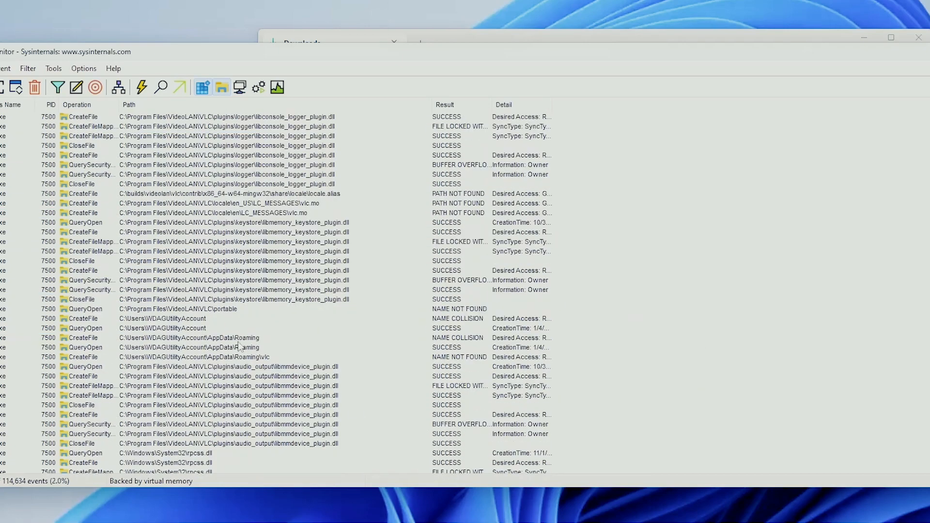
left_click(270, 359)
Step: Exclude the RegEnumKey operations on the DevQuery registry key from the event list
scroll(345, 350, "down", 5)
scroll(282, 323, "down", 15)
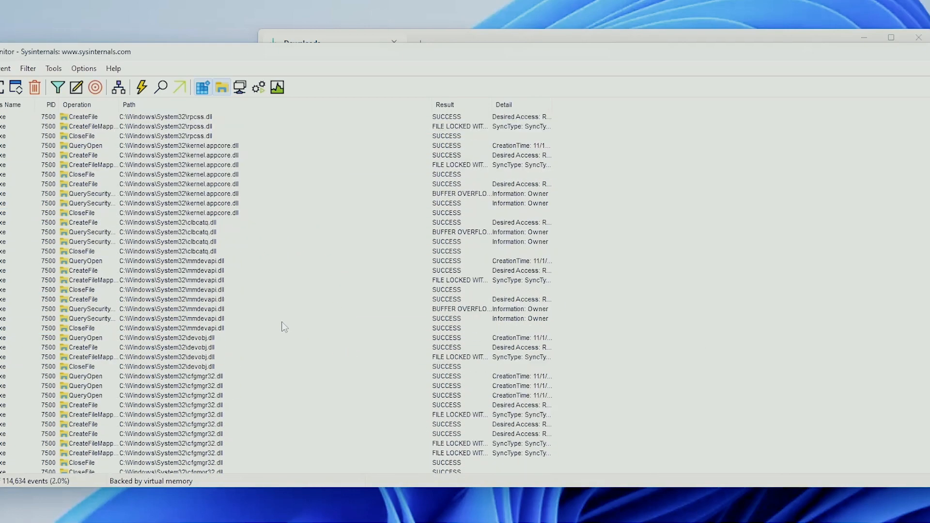
scroll(278, 316, "down", 11)
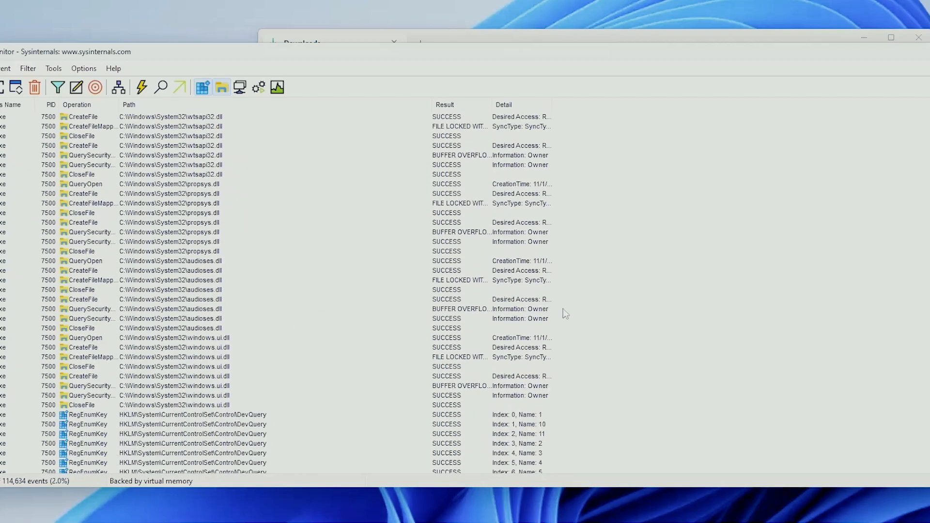
left_click(92, 271)
right_click(93, 277)
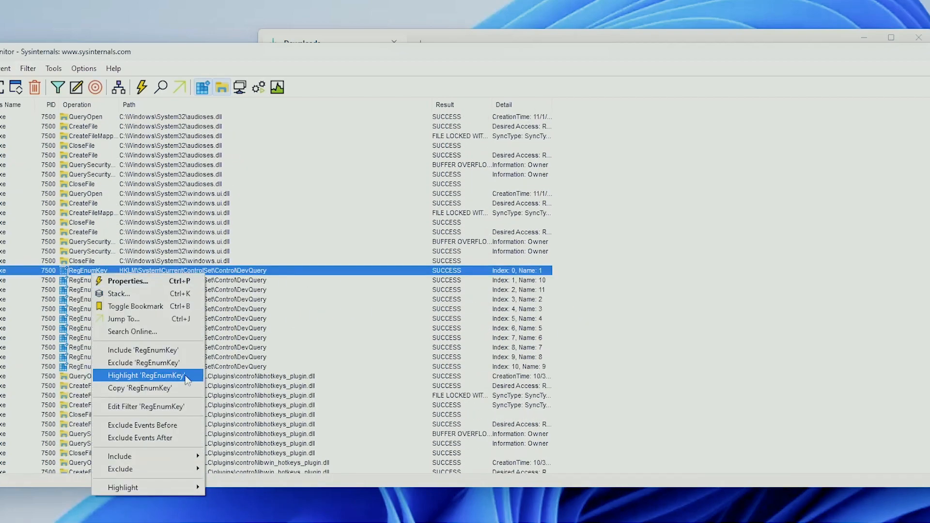
left_click(146, 359)
Step: Examine the CreateFile events on vlc.ini in AppData\Roaming and vlc-qt-interface.ini in ProgramData
scroll(401, 283, "down", 13)
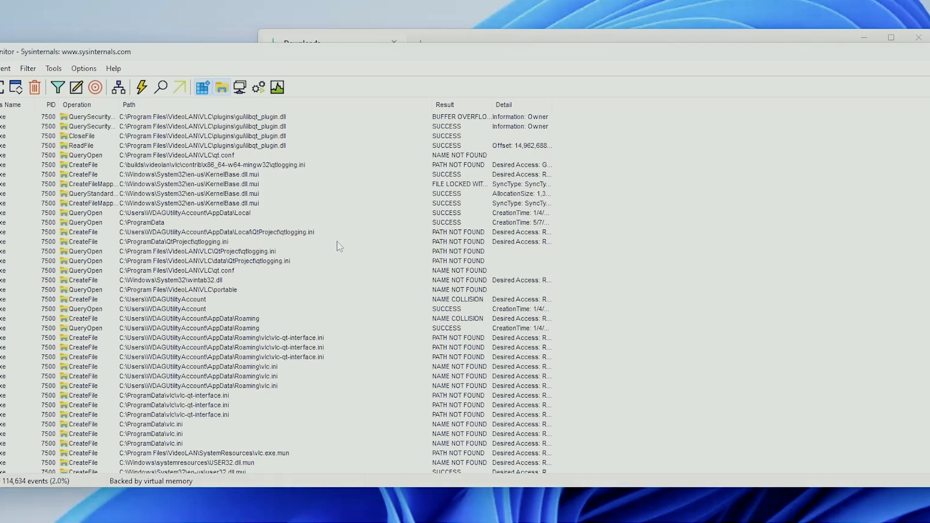
left_click(266, 368)
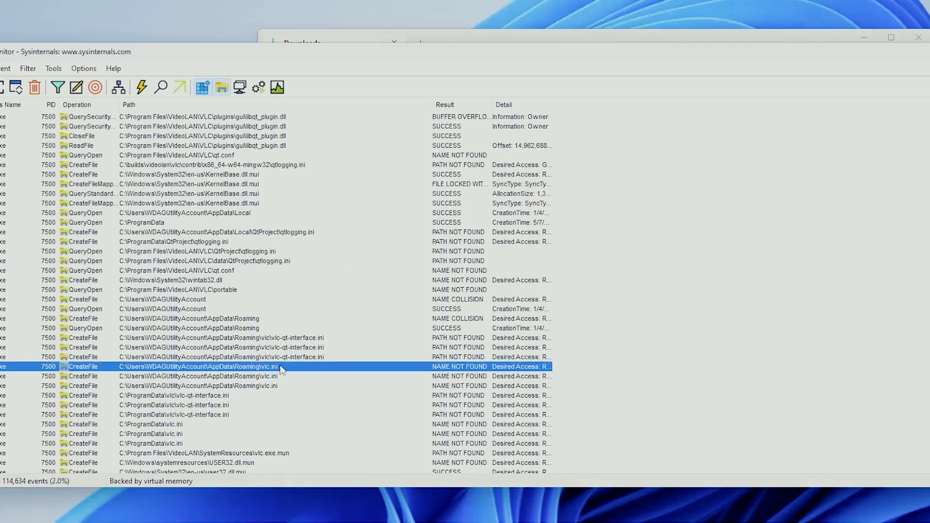
left_click(226, 396)
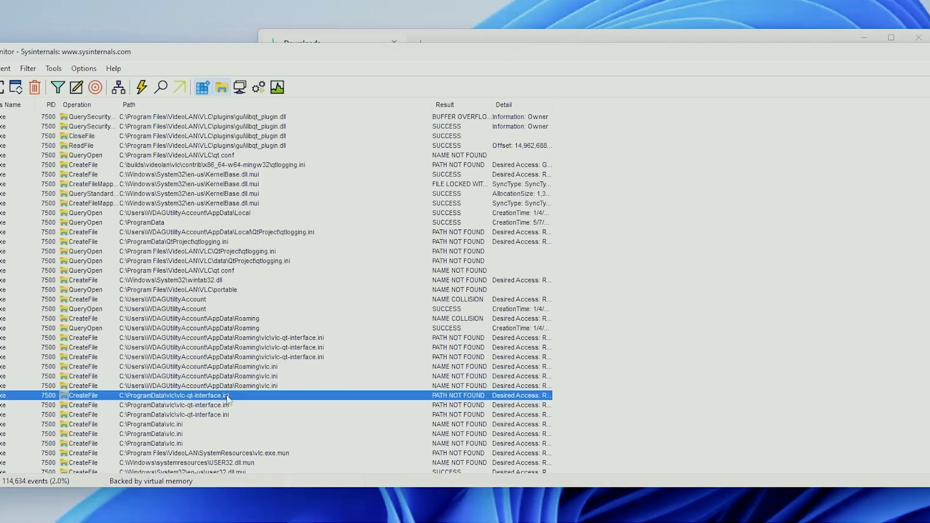
left_click(247, 379)
left_click(219, 397)
Step: Switch to the VLC Media Player installer project, look through its product details, and open its Files and Folders page
left_click_drag(358, 56, 388, 66)
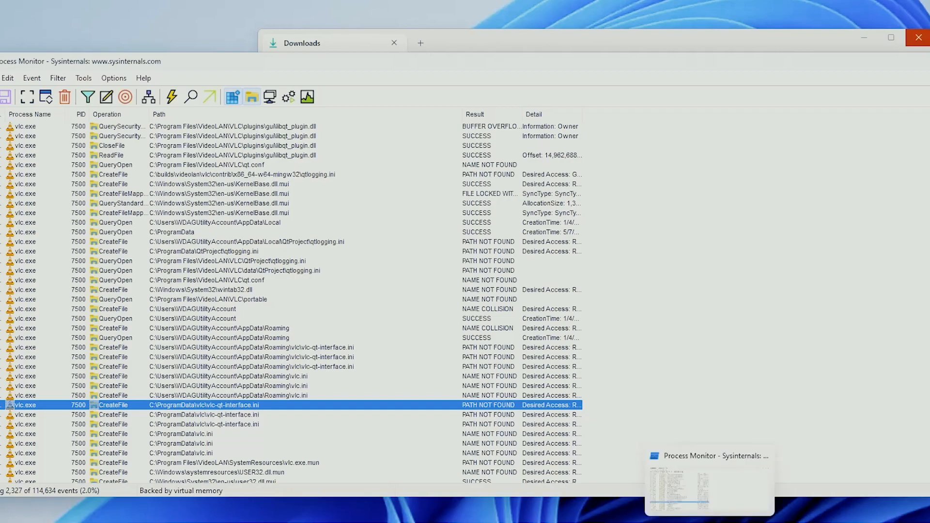
key("alt+Tab")
left_click(543, 126)
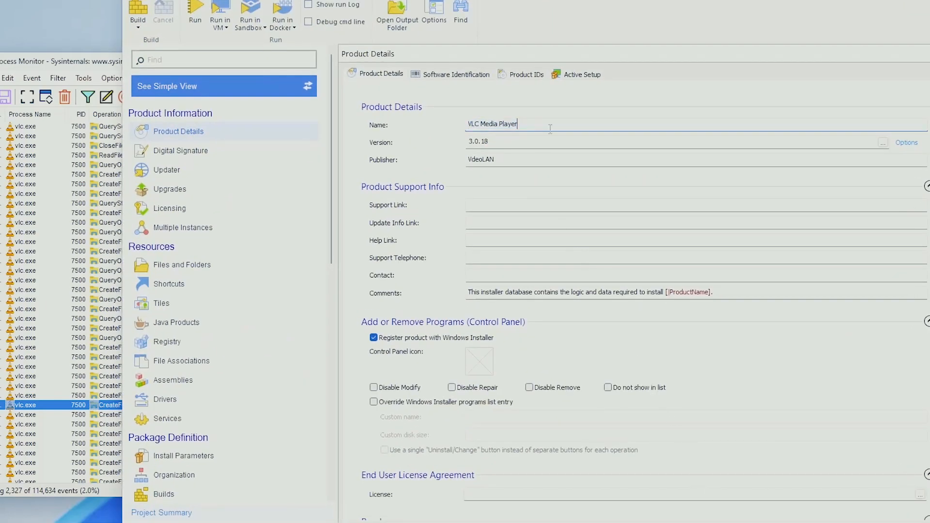
left_click(572, 74)
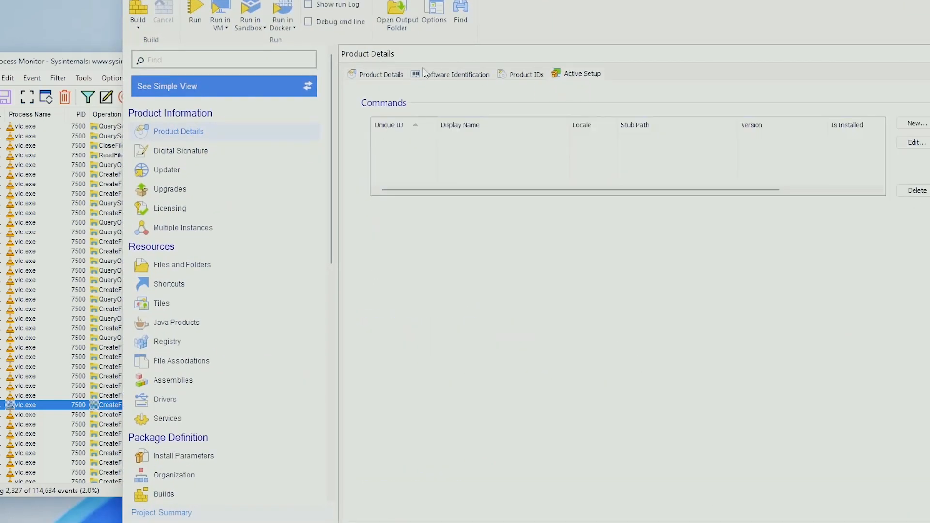
left_click(381, 75)
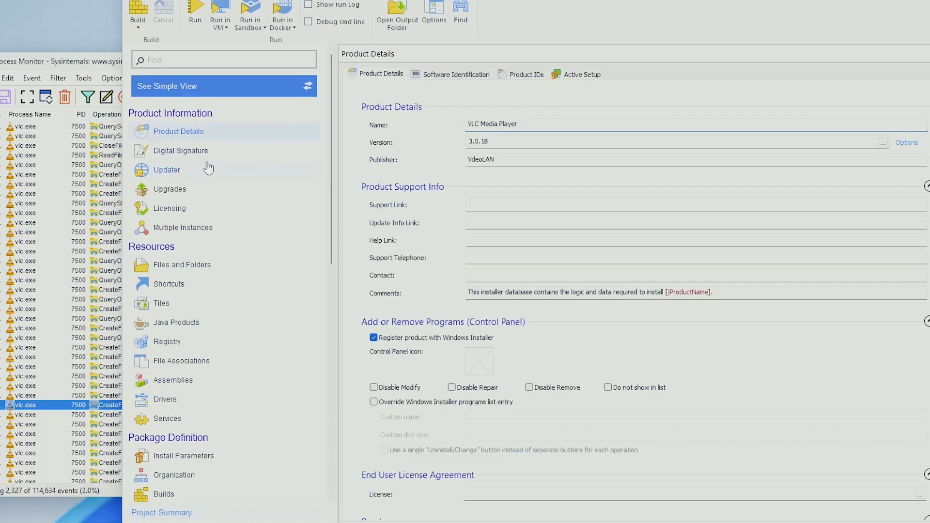
left_click(196, 265)
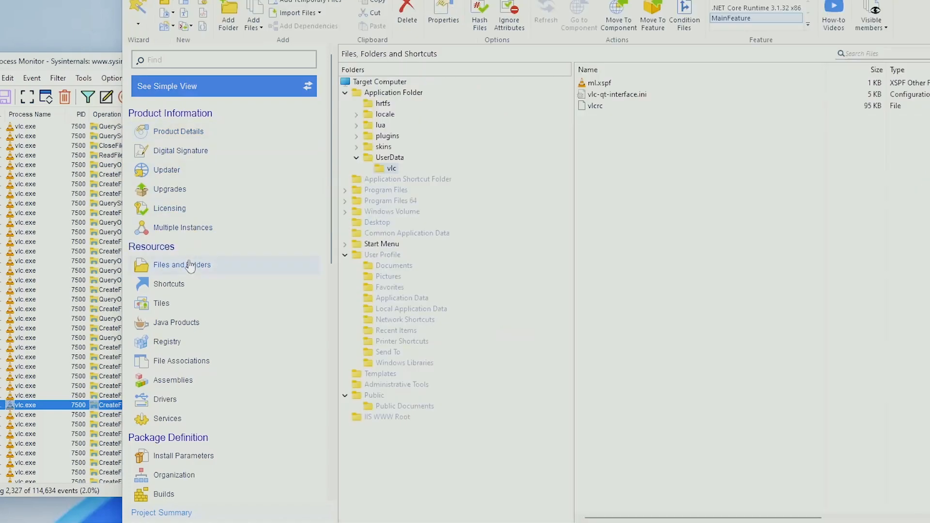
Step: Review the files packaged in the Application Folder and in its UserData\vlc subfolder
left_click(408, 94)
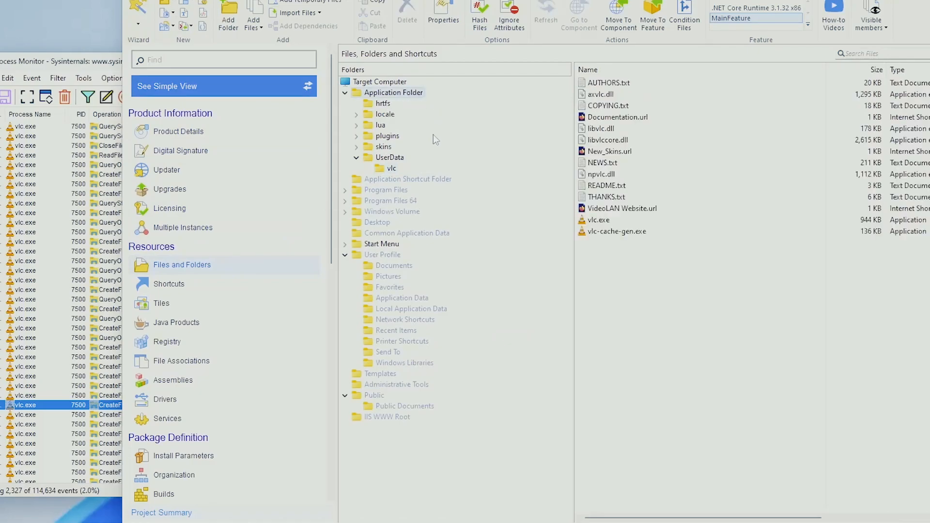
left_click(392, 169)
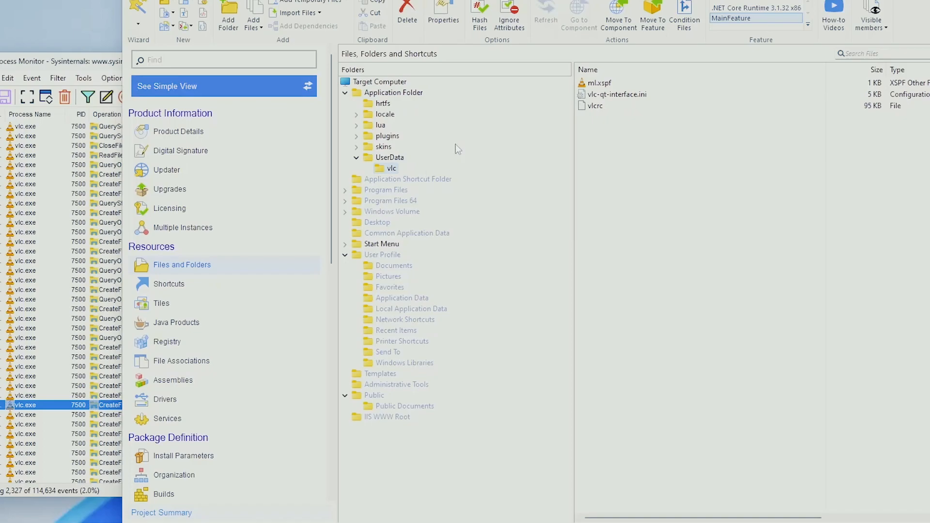
left_click(395, 159)
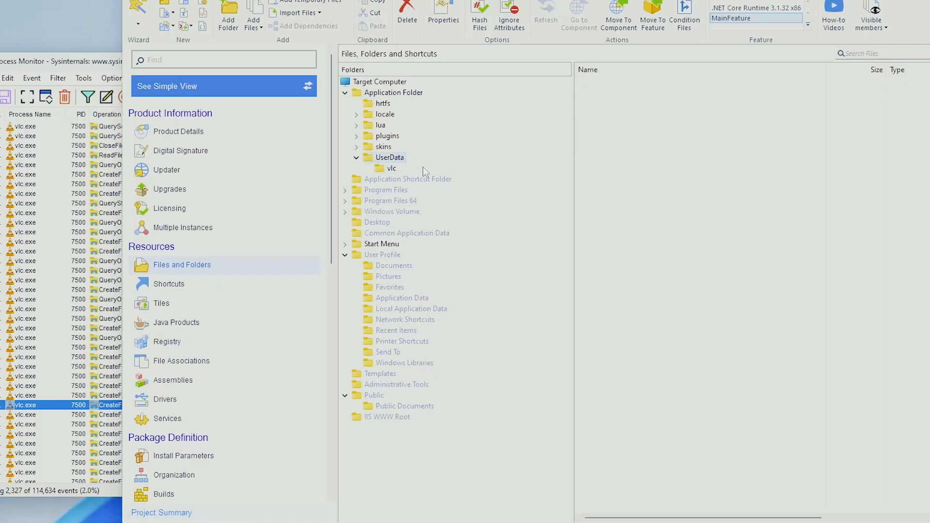
left_click(392, 169)
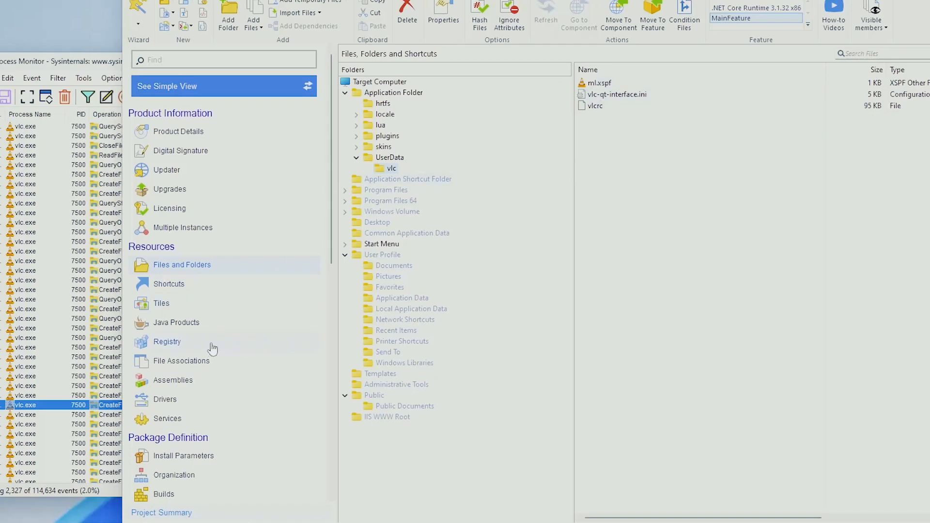
Step: Make the "VLC media player - reset preferences and cache files" shortcut an advertised shortcut, leaving it without an explicit icon
left_click(201, 289)
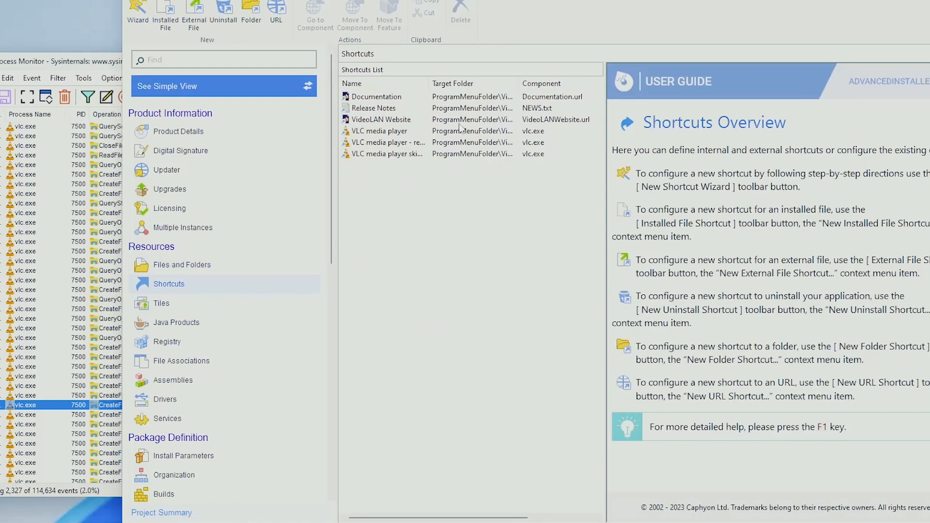
left_click(404, 132)
left_click(401, 143)
left_click(403, 133)
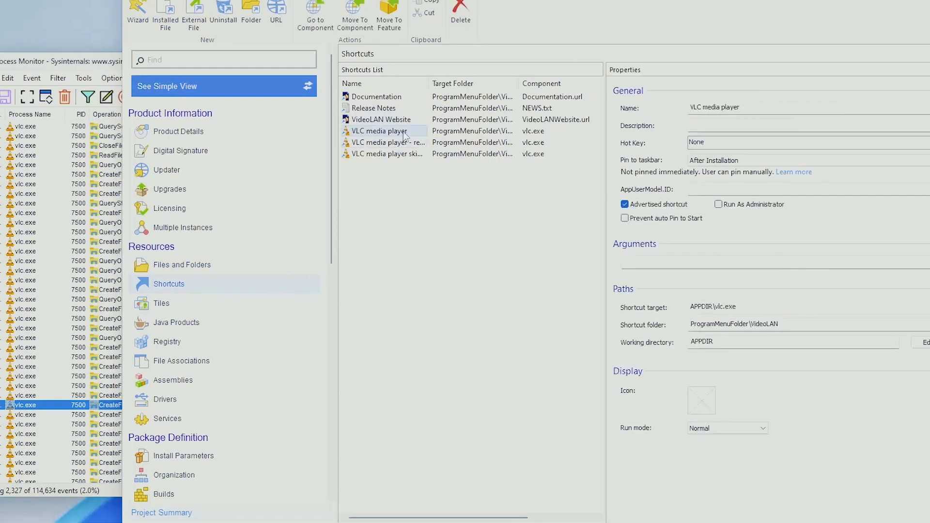
left_click(405, 143)
left_click(624, 204)
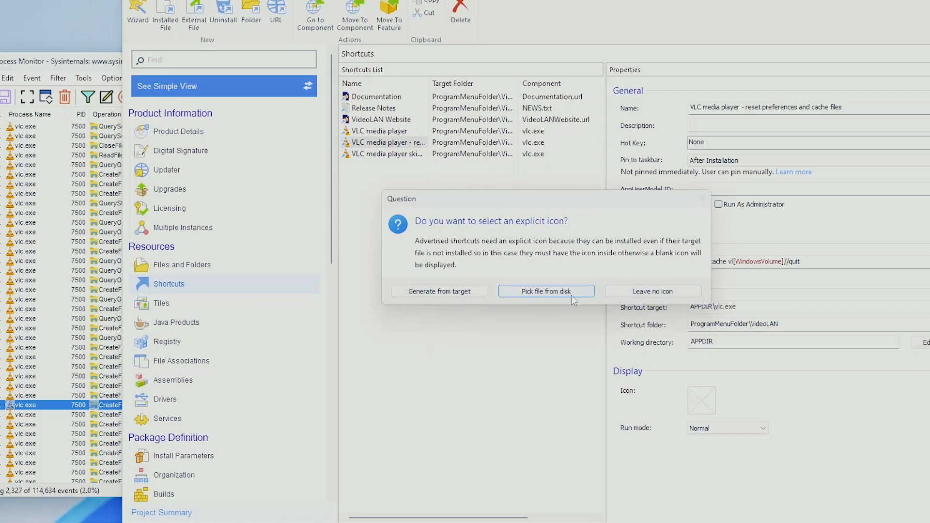
left_click(653, 293)
Step: Make the "VLC media player skinned" shortcut an advertised shortcut, leaving it without an explicit icon
left_click(403, 154)
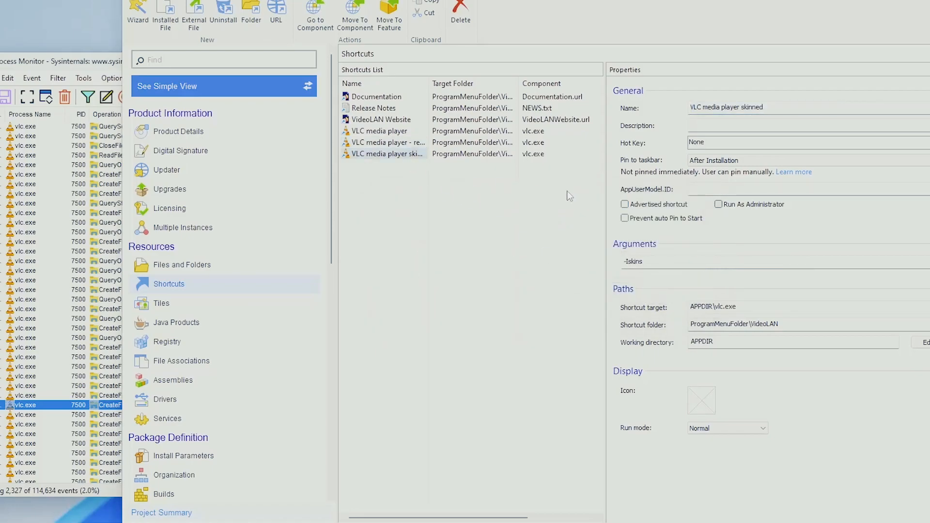
left_click(661, 205)
left_click(684, 289)
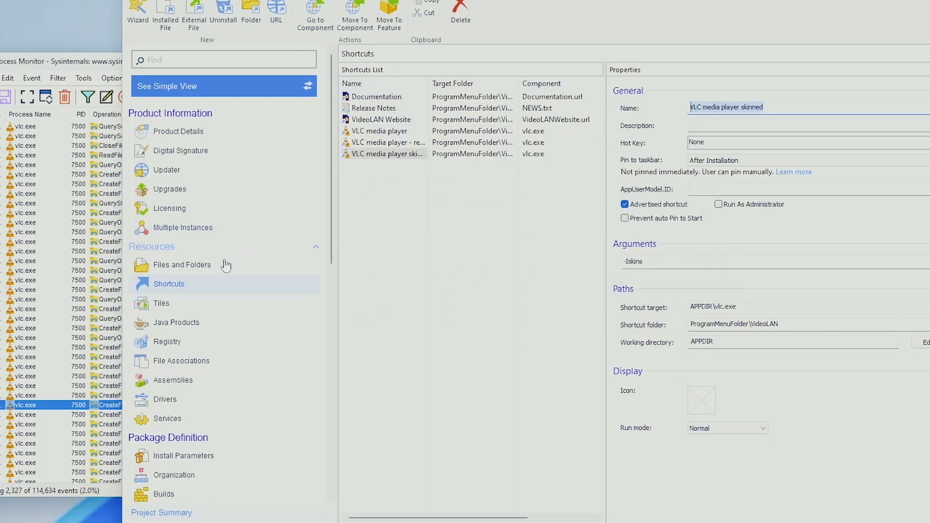
Step: Look through the project's registry entries under HKEY_CURRENT_USER\Software\Microsoft, and view its existing custom actions, including copyfolder.vbs
left_click(186, 341)
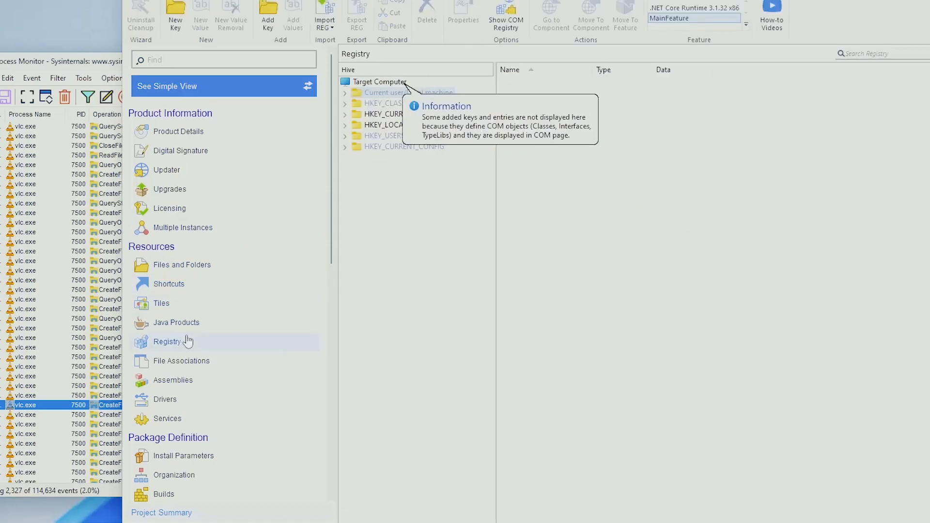
double_click(397, 116)
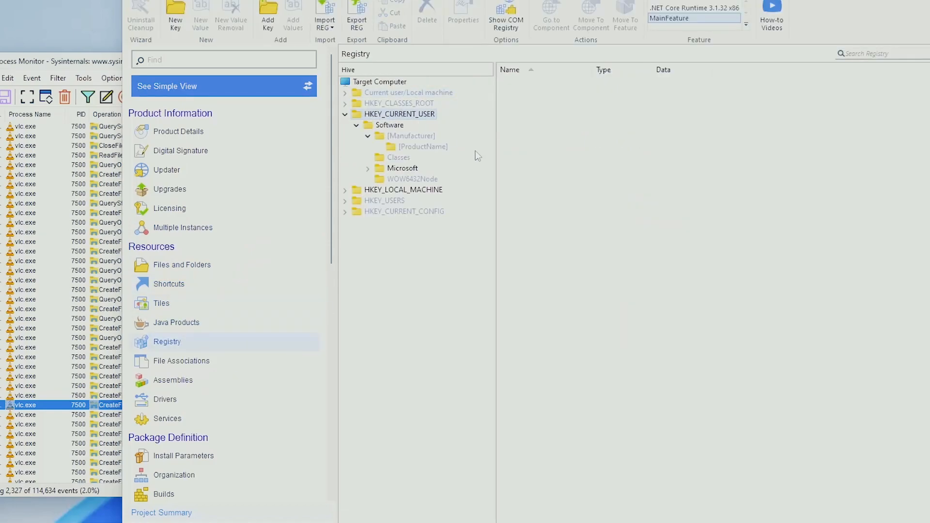
double_click(414, 169)
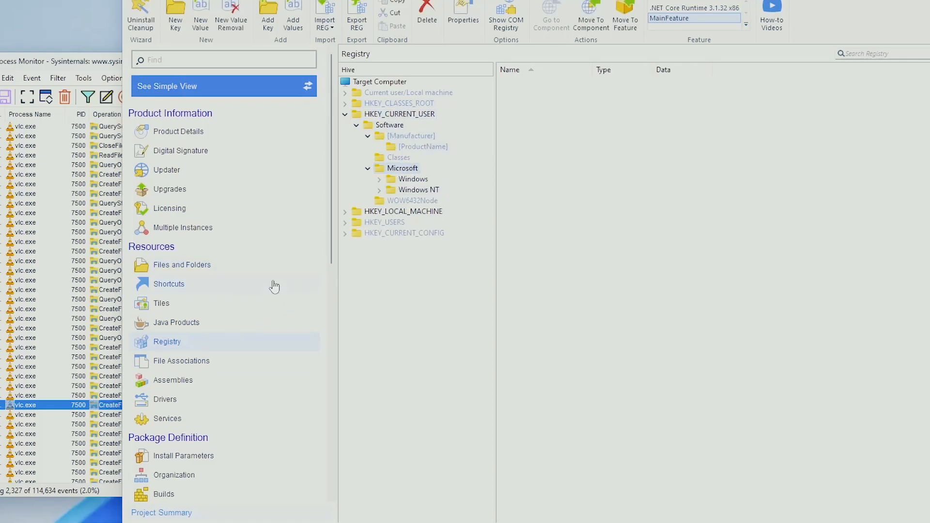
scroll(266, 327, "down", 10)
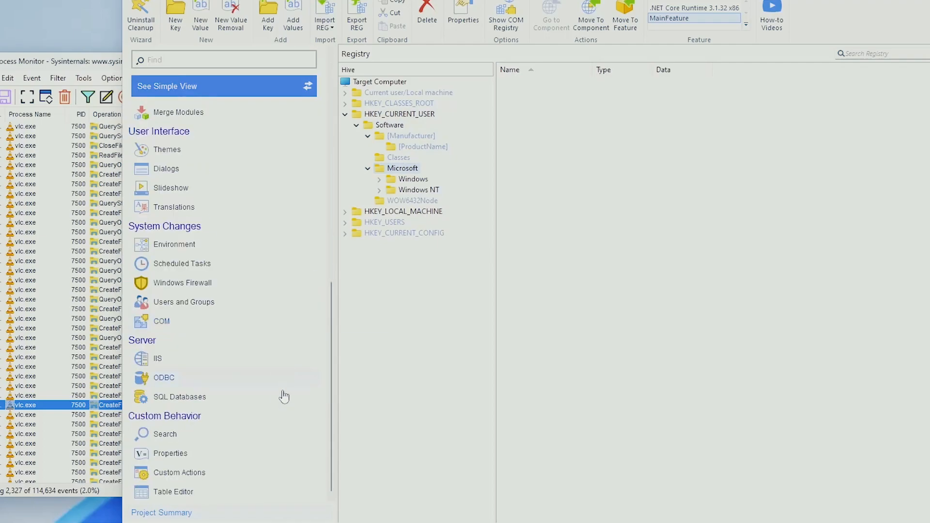
left_click(214, 472)
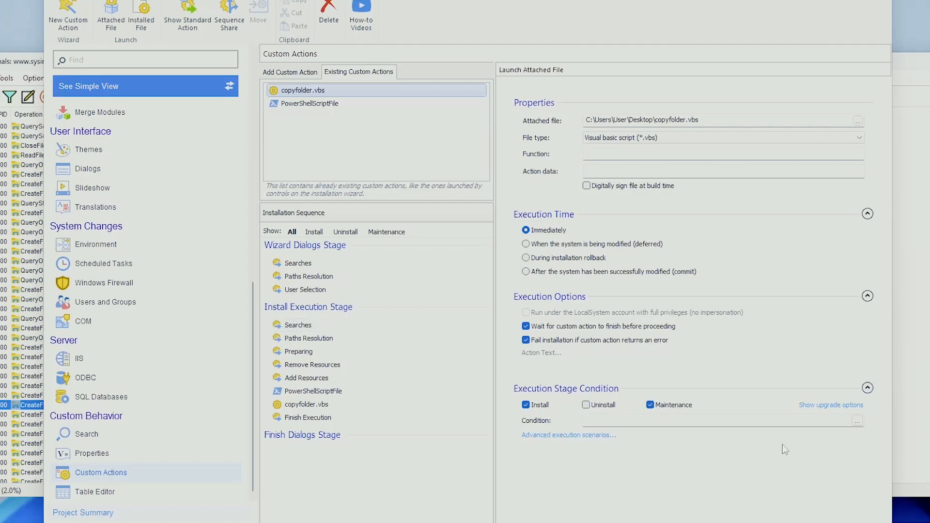
Step: Return to Files and Folders and review the settings files in the UserData\vlc folder
scroll(148, 259, "up", 10)
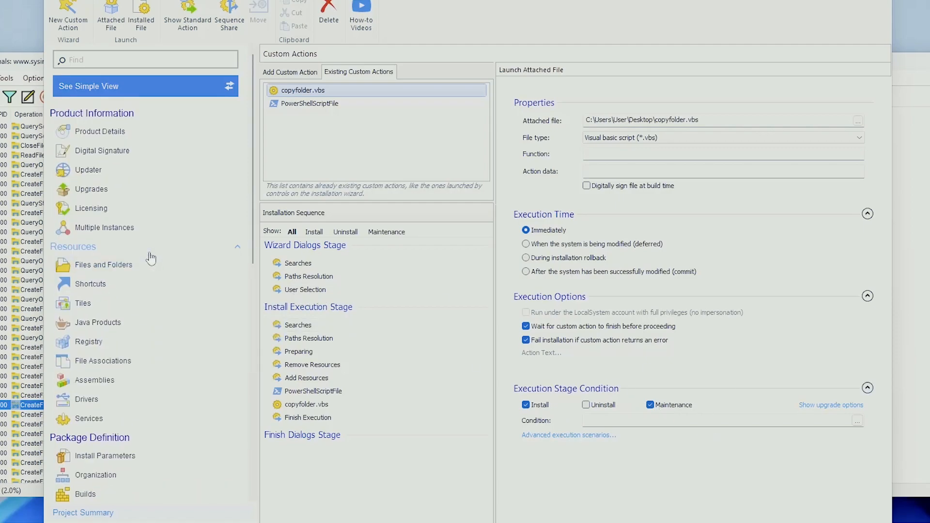
left_click(139, 266)
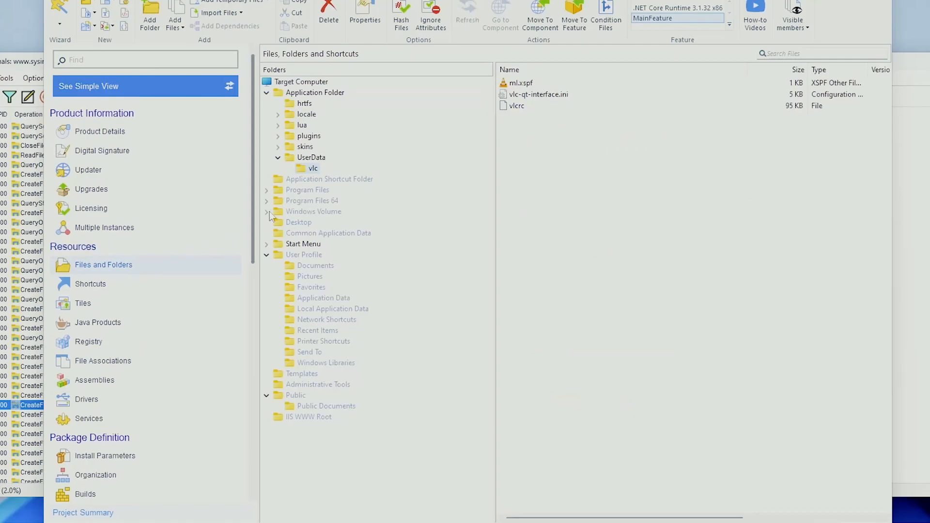
left_click(312, 159)
left_click(314, 168)
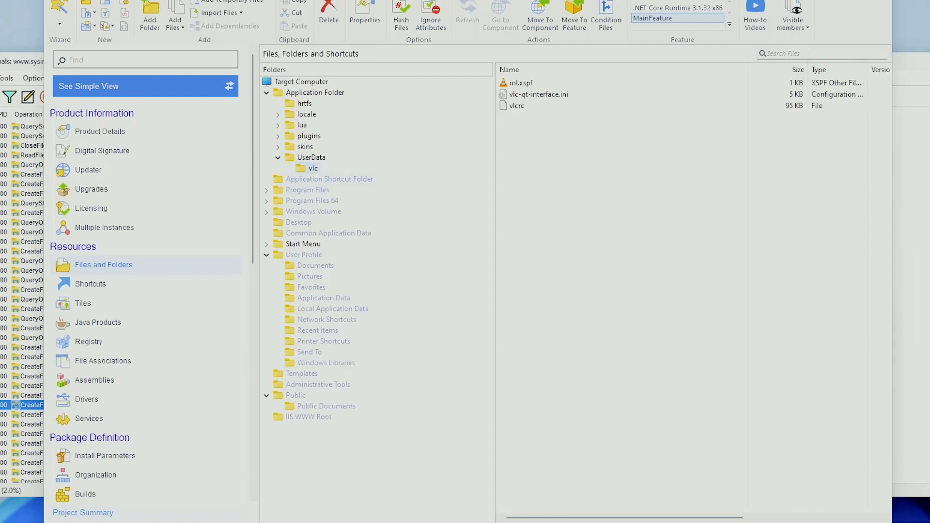
Step: Switch to the ProcessMonitor window in File Explorer and go to the %appdata% folder
left_click(578, 522)
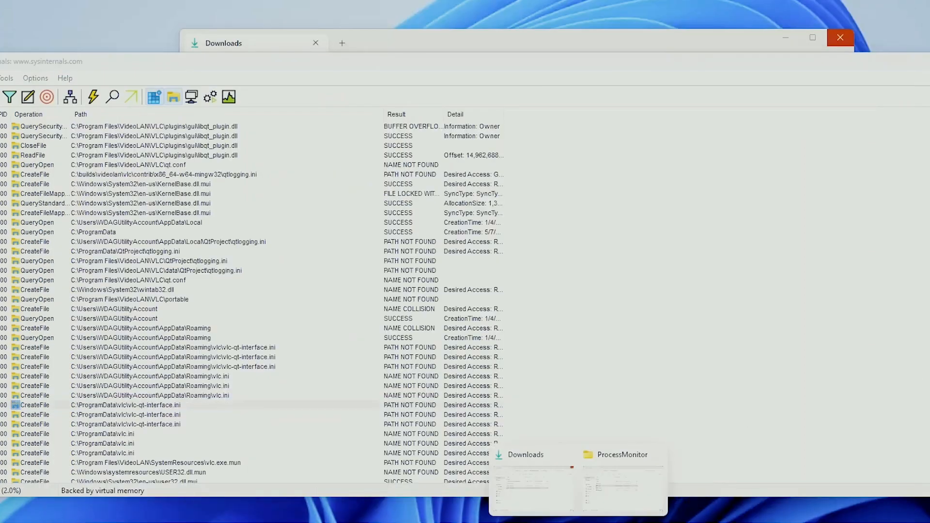
left_click(615, 496)
key("alt+d")
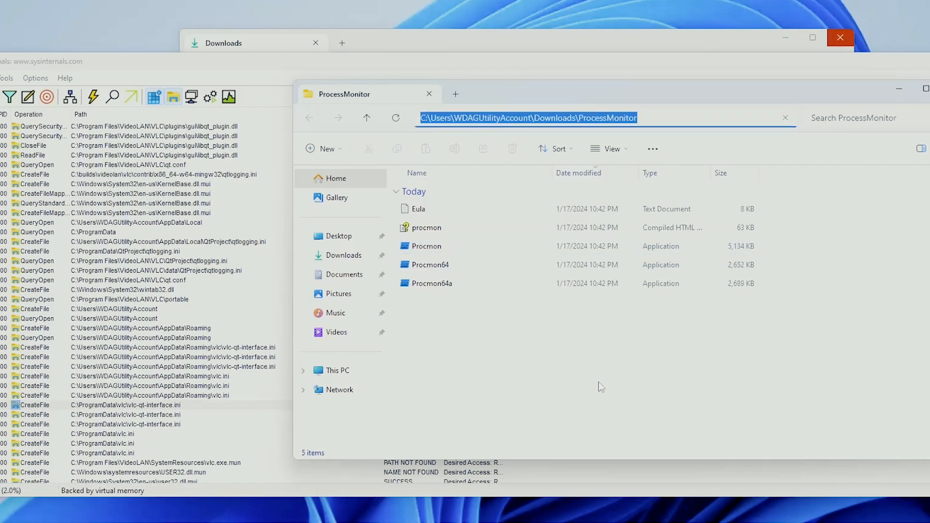
type("%appdata%")
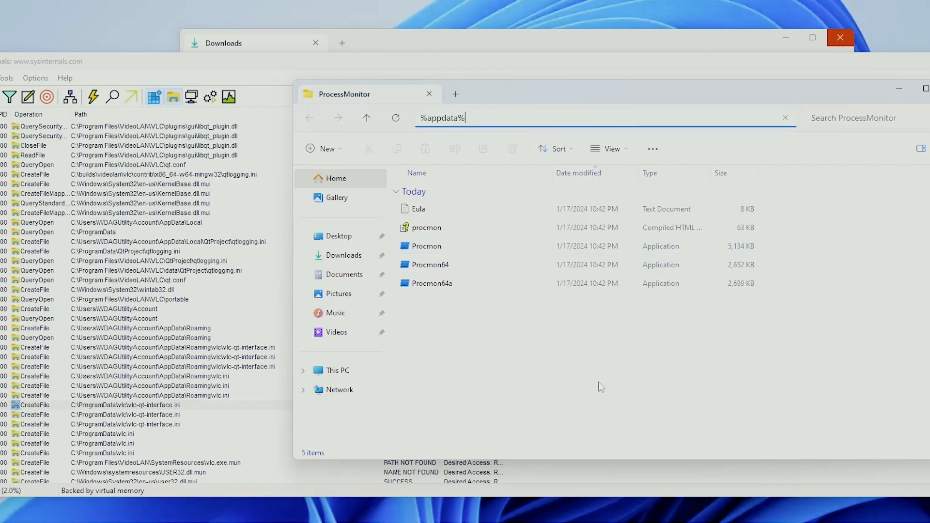
key("Return")
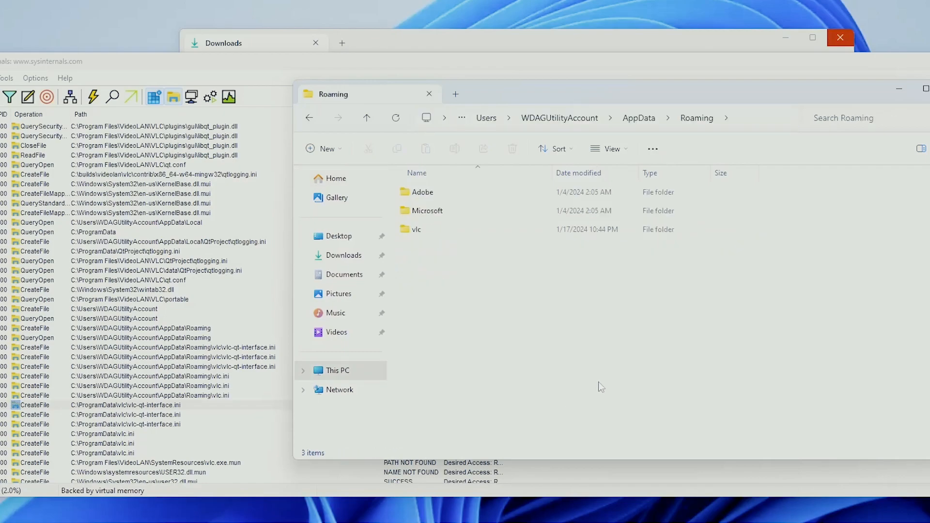
Step: Show the full path of the Roaming folder and highlight the user account part, leaving the path unchanged, and locate the vlc folder
left_click(740, 123)
left_click(529, 118)
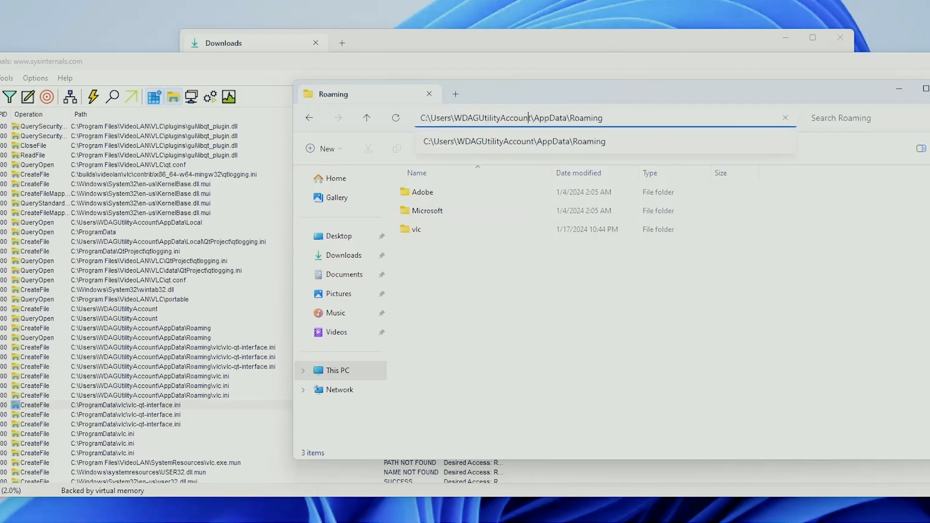
key("shift+Left")
key("shift+Left")
key("shift+Left")
key("shift+Left")
key("shift+Left")
key("shift+Left")
key("shift+Left")
key("shift+Left")
key("shift+Left")
key("shift+Left")
key("shift+Left")
key("shift+Left")
key("shift+Left")
key("shift+Left")
key("shift+Left")
key("shift+Left")
key("shift+Left")
key("shift+Left")
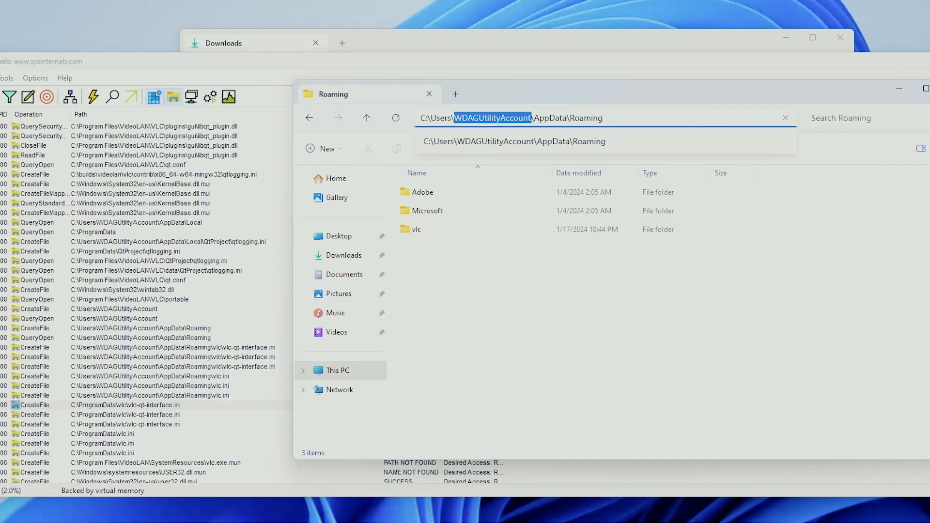
left_click(544, 312)
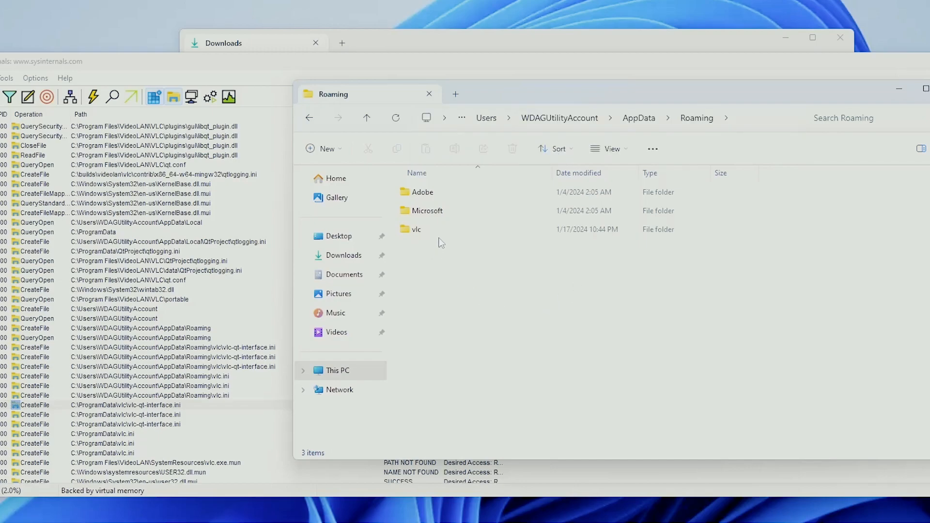
mouse_move(427, 236)
Step: Switch back to the VLC installer project and view the copyfolder.vbs custom action's settings
left_click(628, 522)
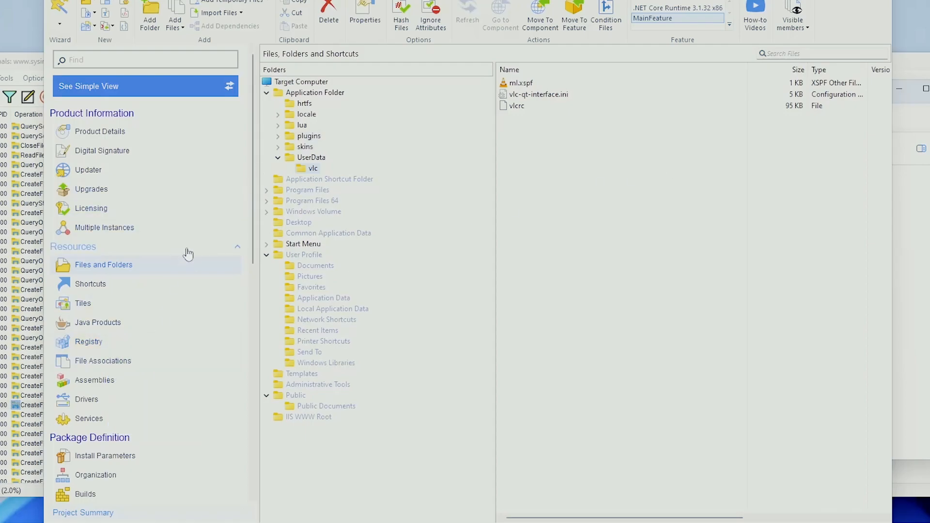
scroll(194, 256, "down", 10)
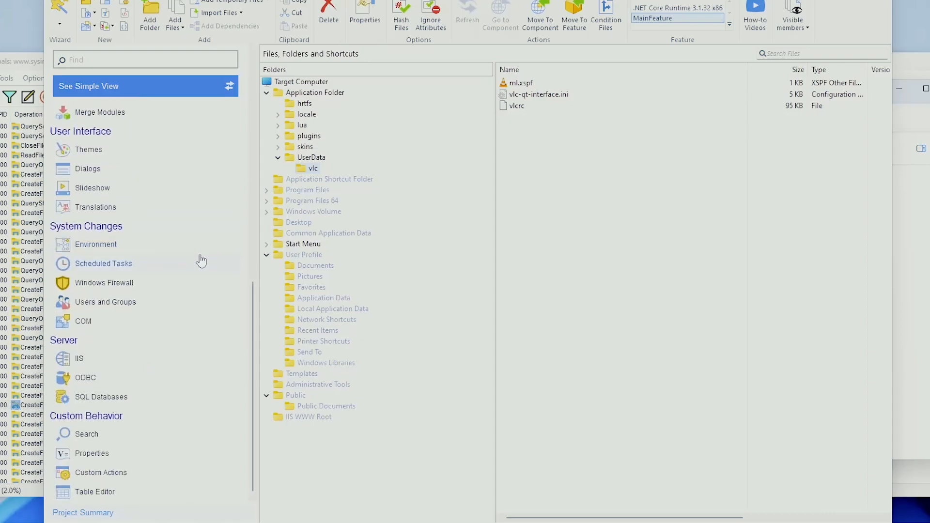
left_click(122, 473)
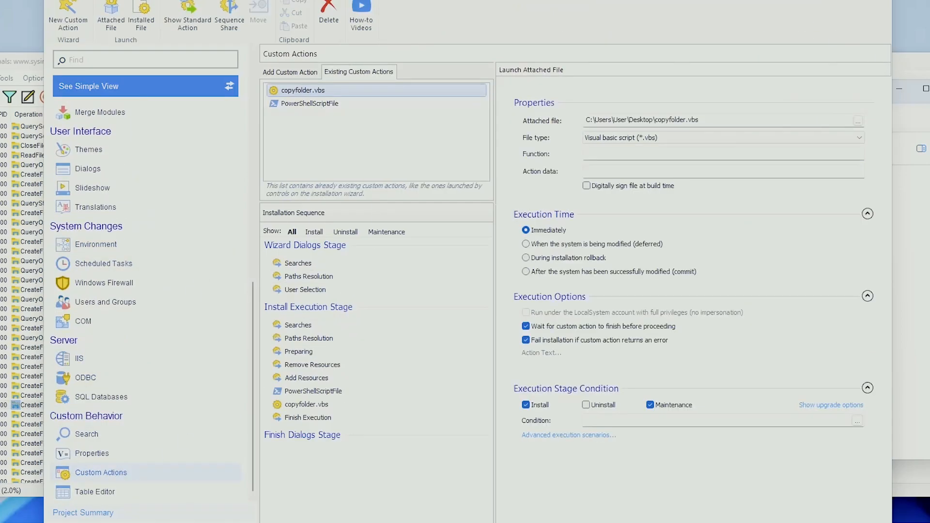
Step: Compare the copyfolder.vbs custom action with the Roaming folder in File Explorer, finishing on the Roaming folder
left_click(603, 522)
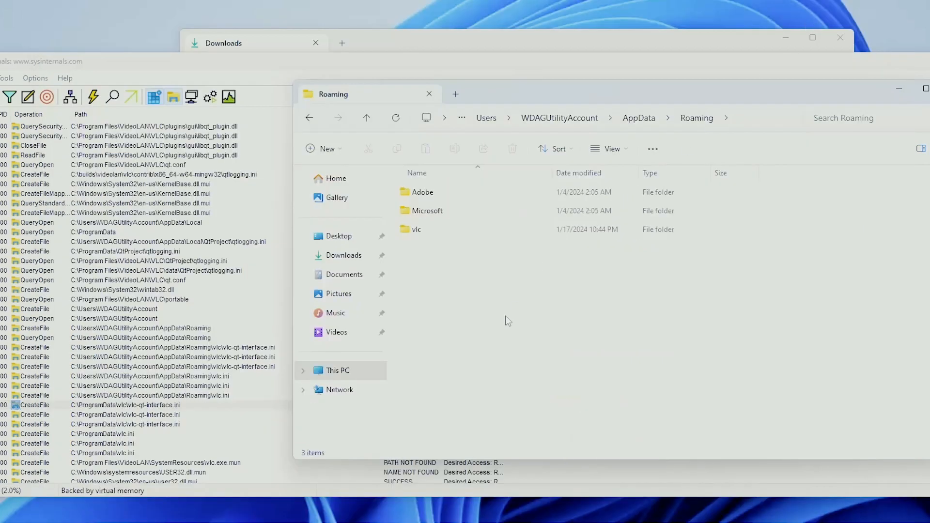
left_click(603, 522)
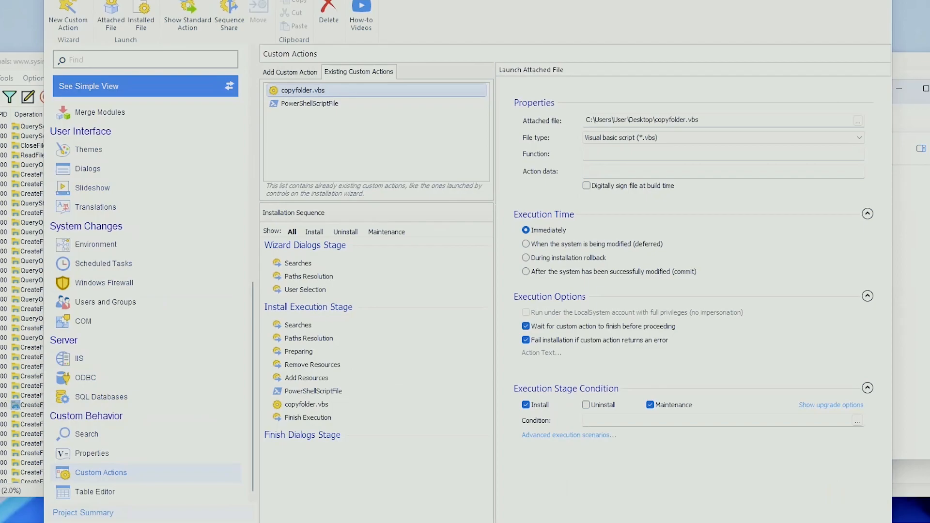
left_click(603, 522)
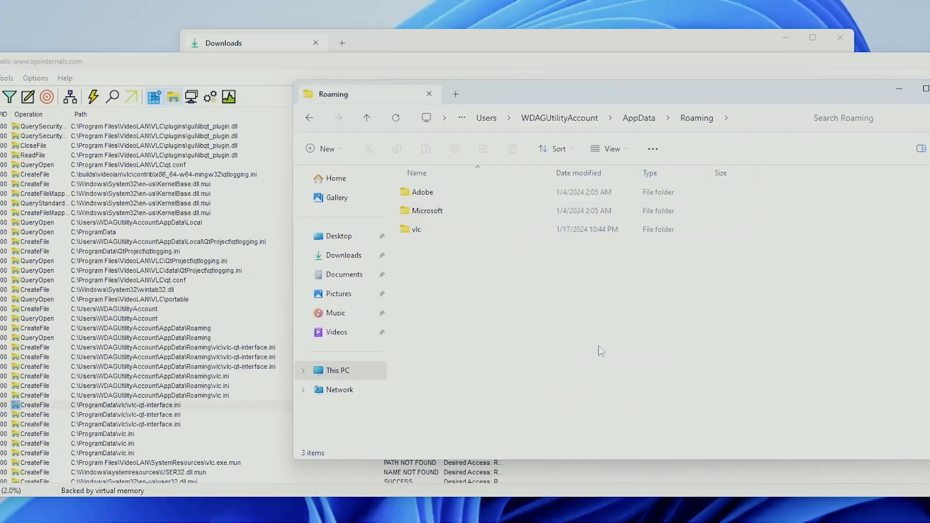